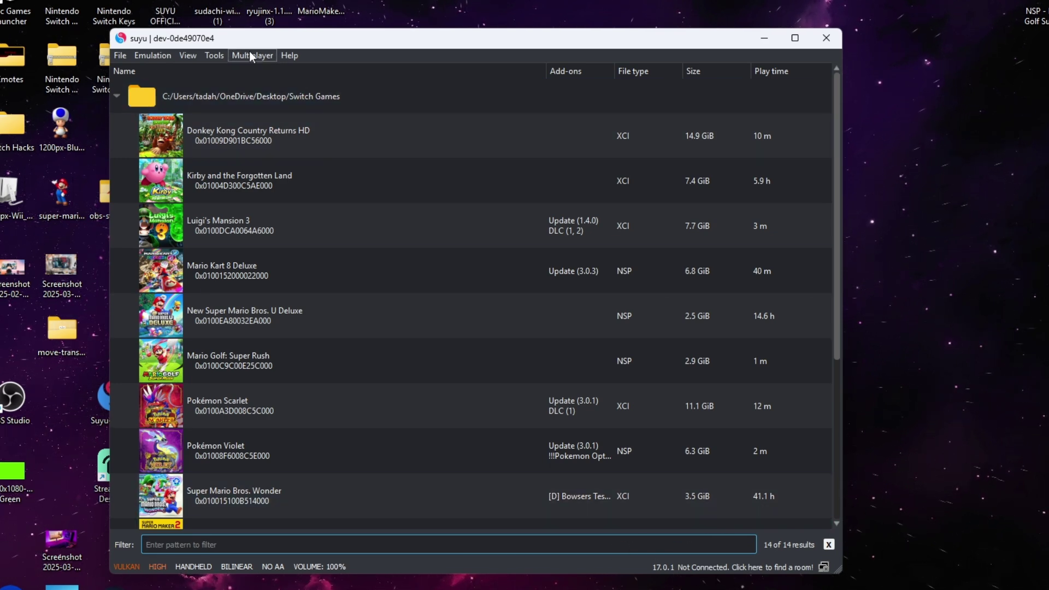
Open suyu's Multiplayer menu
click(251, 52)
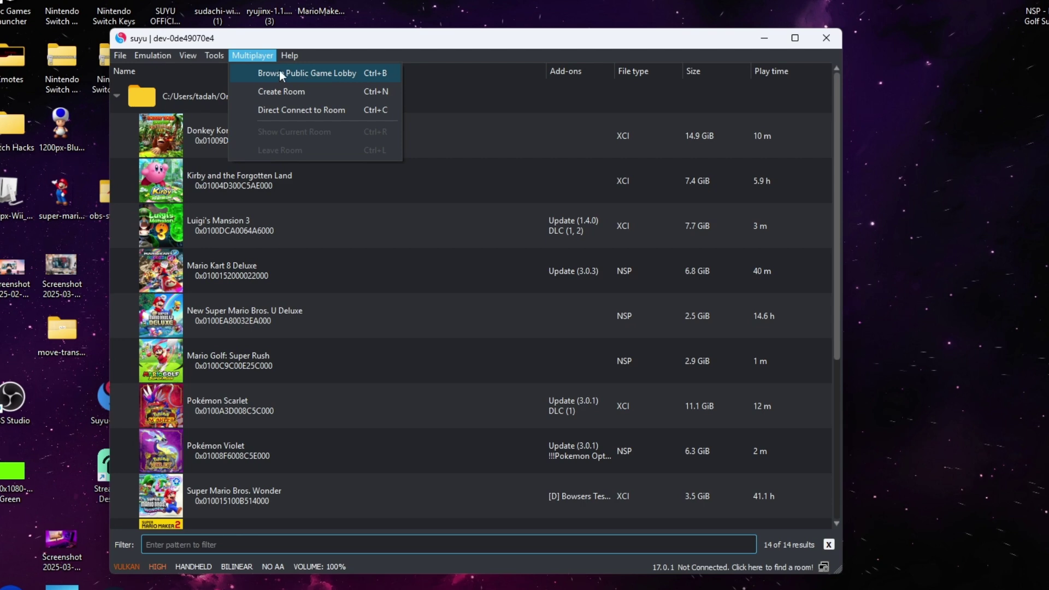
Open the Public Room Browser, join NA MAIN [High Performance], and bring up a member's options
click(315, 72)
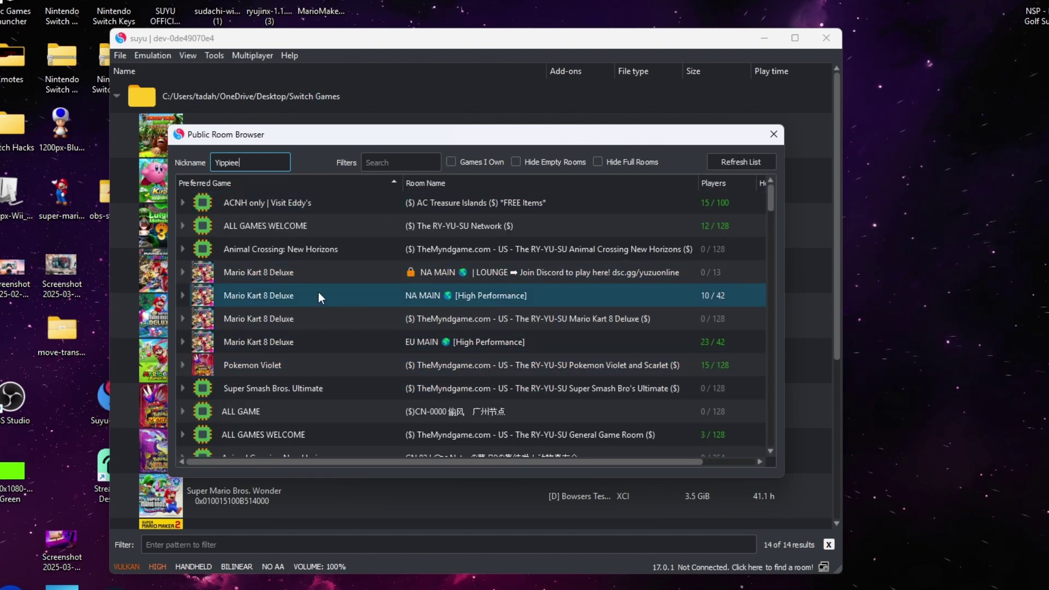
click(261, 298)
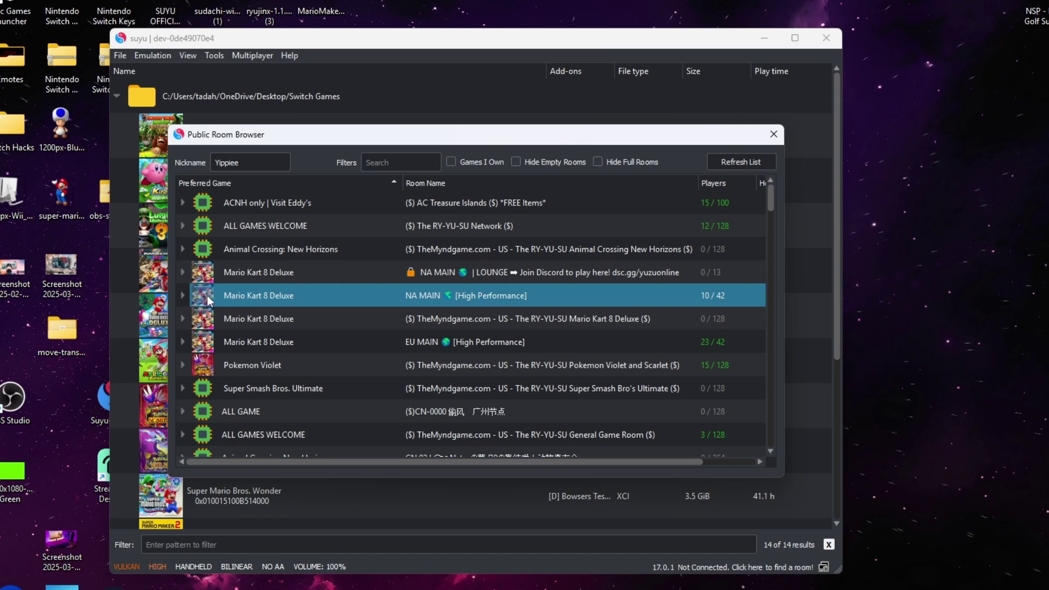
double_click(481, 295)
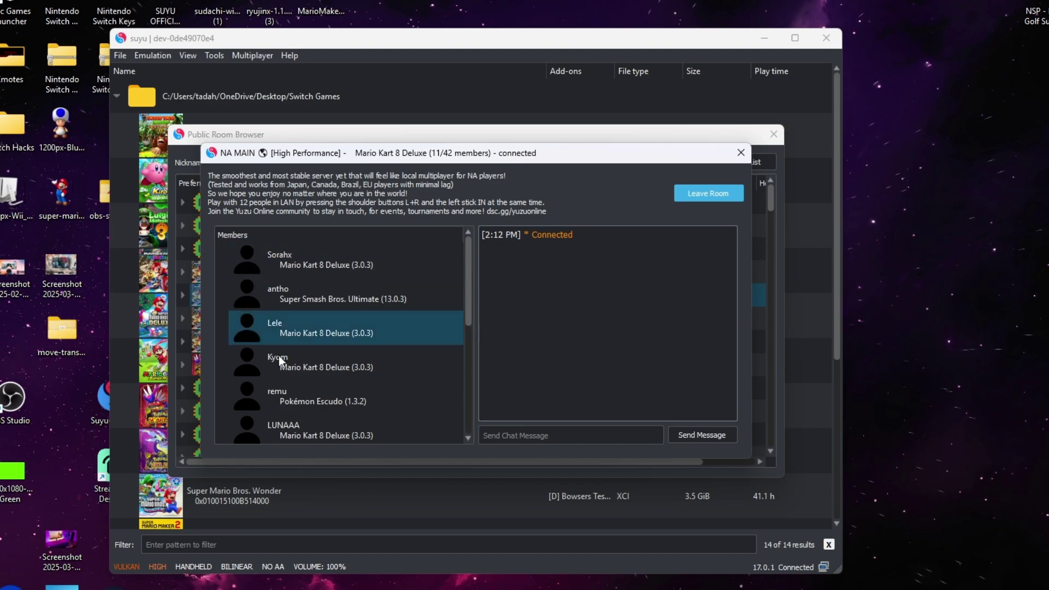
right_click(325, 262)
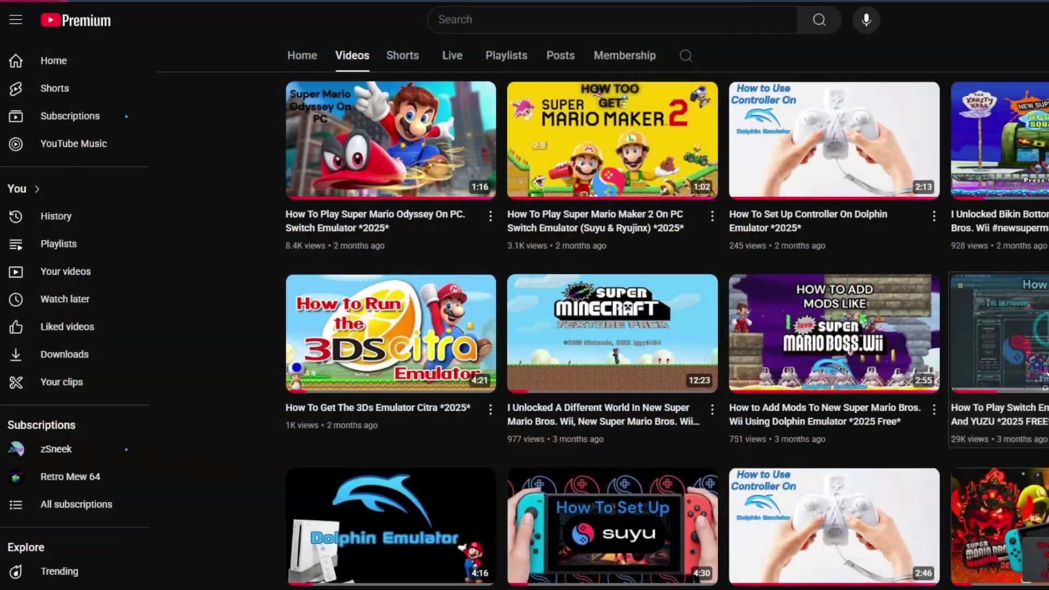
Play the 'How To Play Switch Emulator Online. SUYU And YUZU' tutorial and scroll down its page
click(1000, 334)
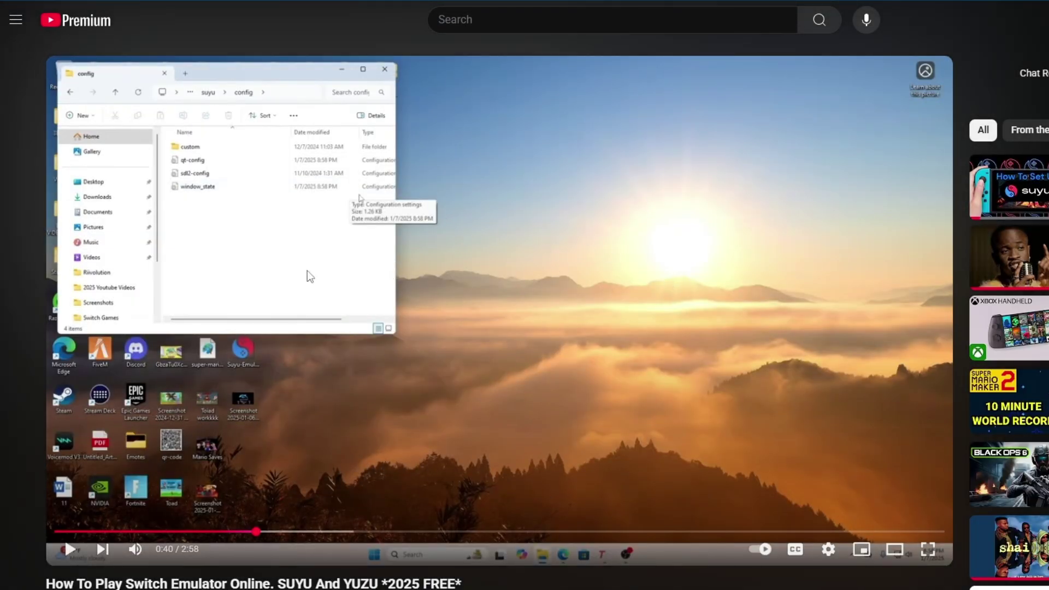
scroll(467, 304, down, 5)
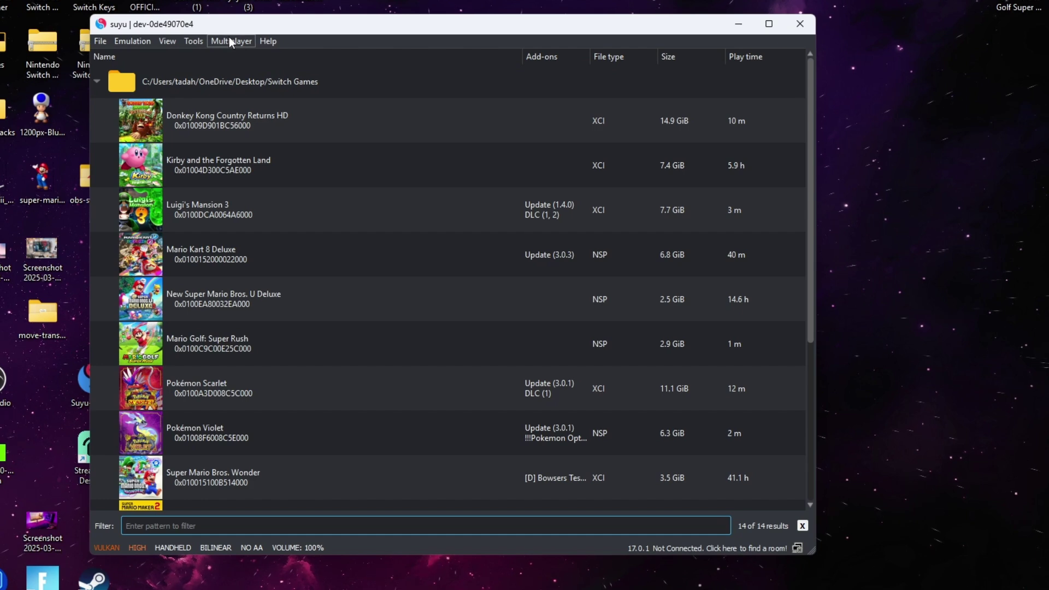
Join the NA MAIN [High Performance] room through Multiplayer > Browse Public Game Lobby
click(231, 42)
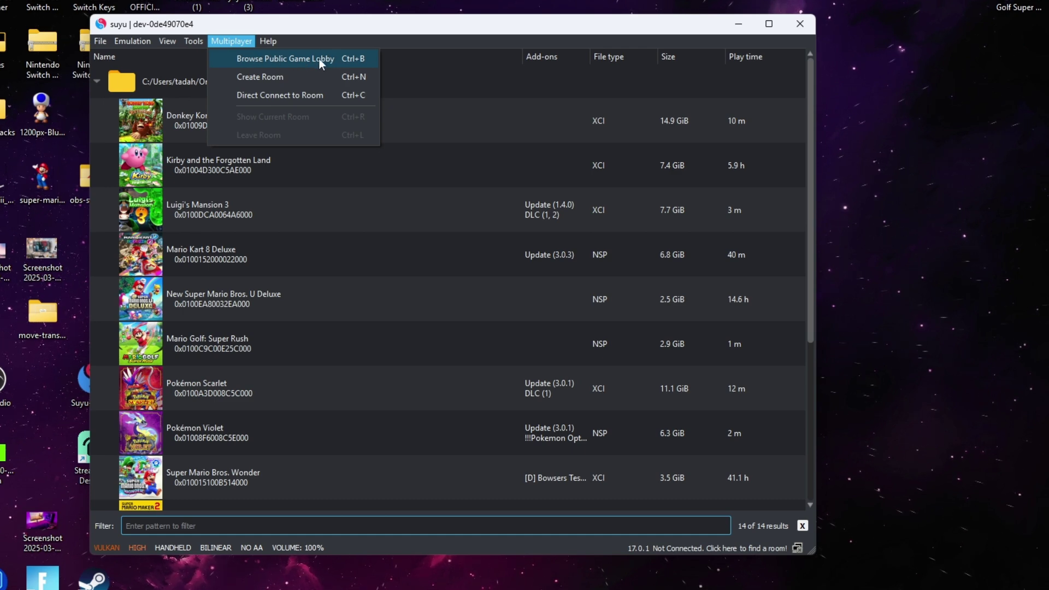
click(294, 57)
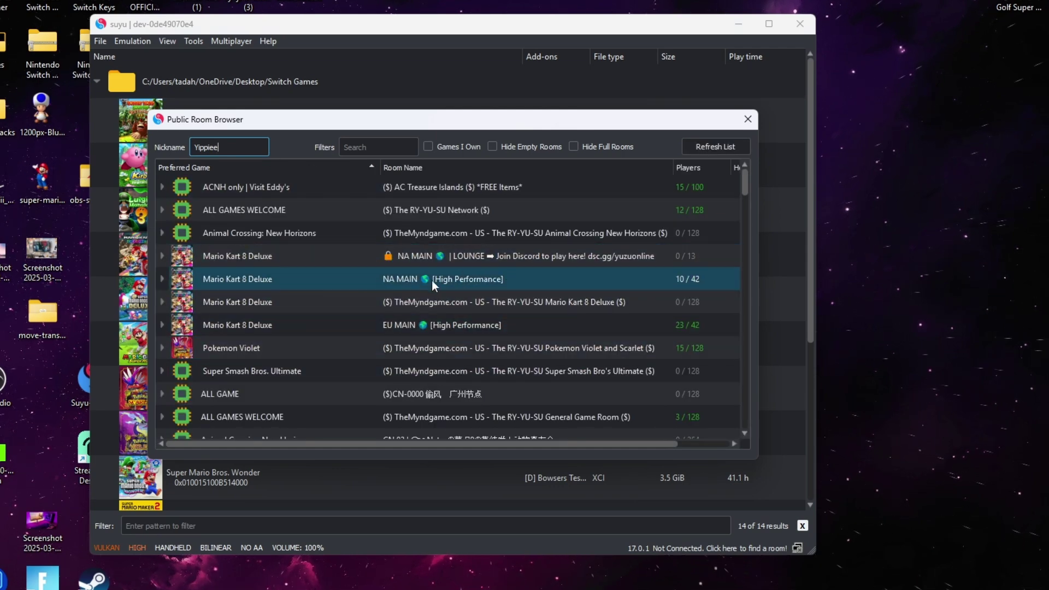
click(241, 282)
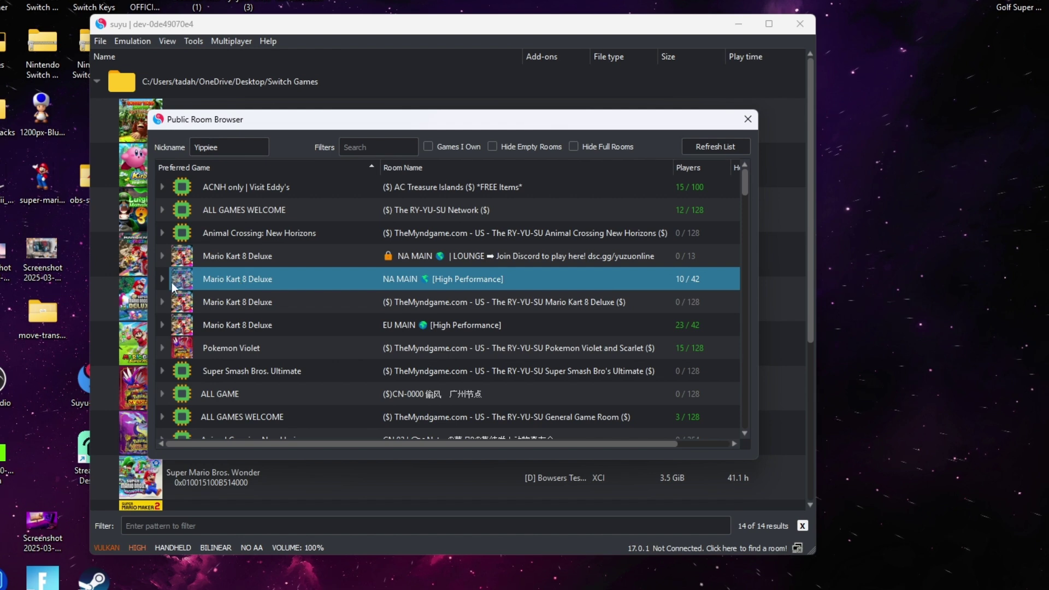
double_click(457, 276)
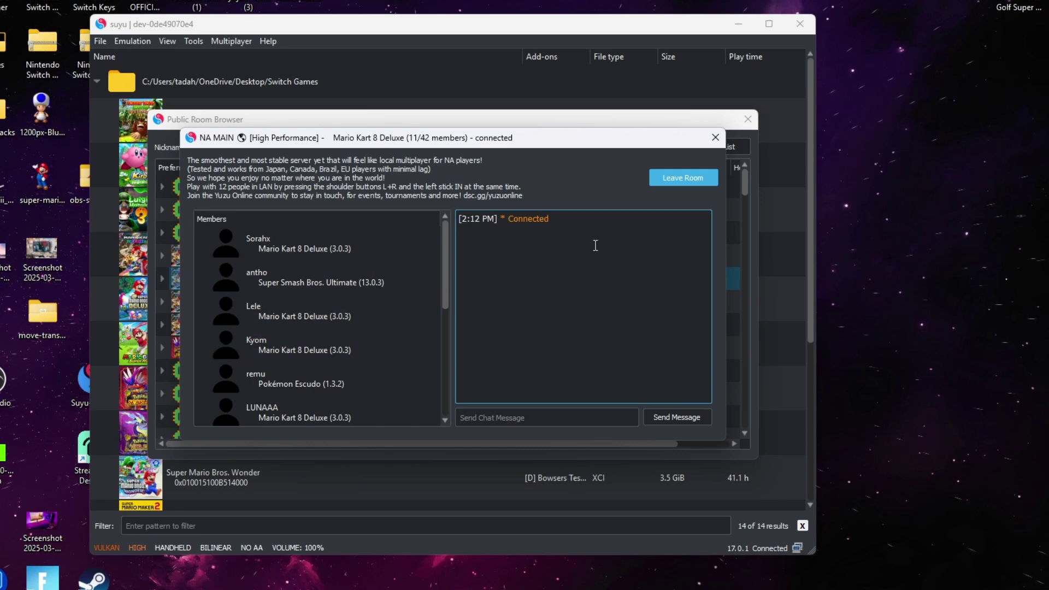
Check the Block Player option on two room members, then dismiss it without blocking
scroll(304, 243, down, 3)
right_click(304, 246)
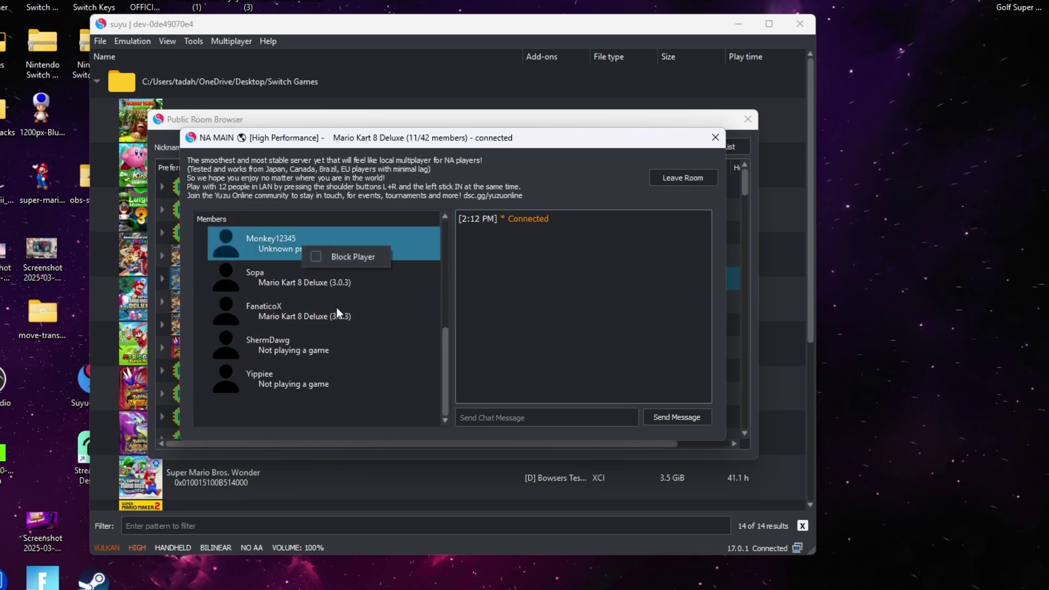
right_click(378, 343)
click(290, 404)
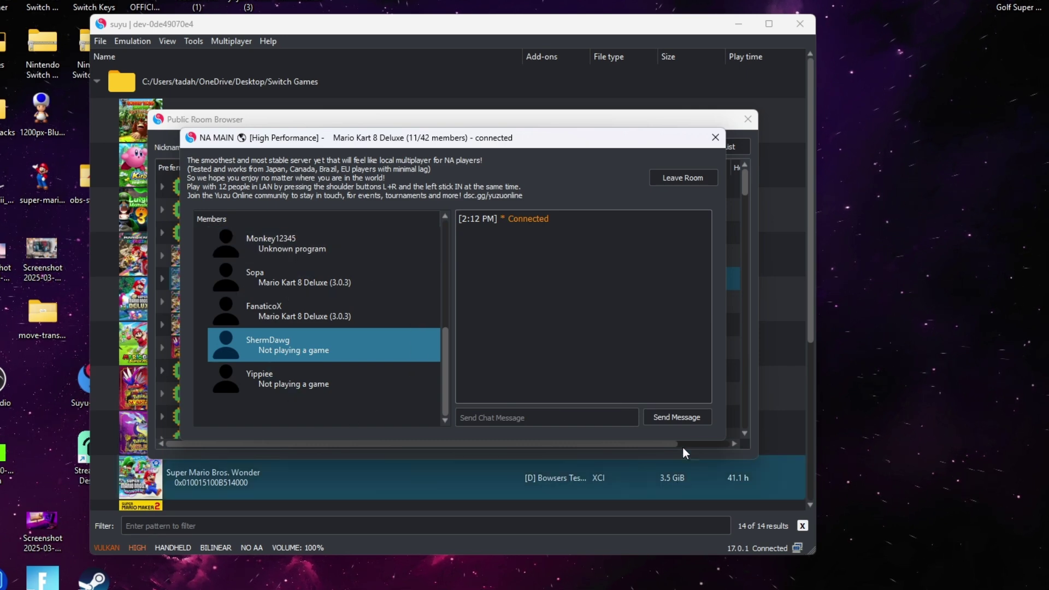
Close the room chat and Public Room Browser, then select Mario Kart 8 Deluxe in the game list
click(715, 140)
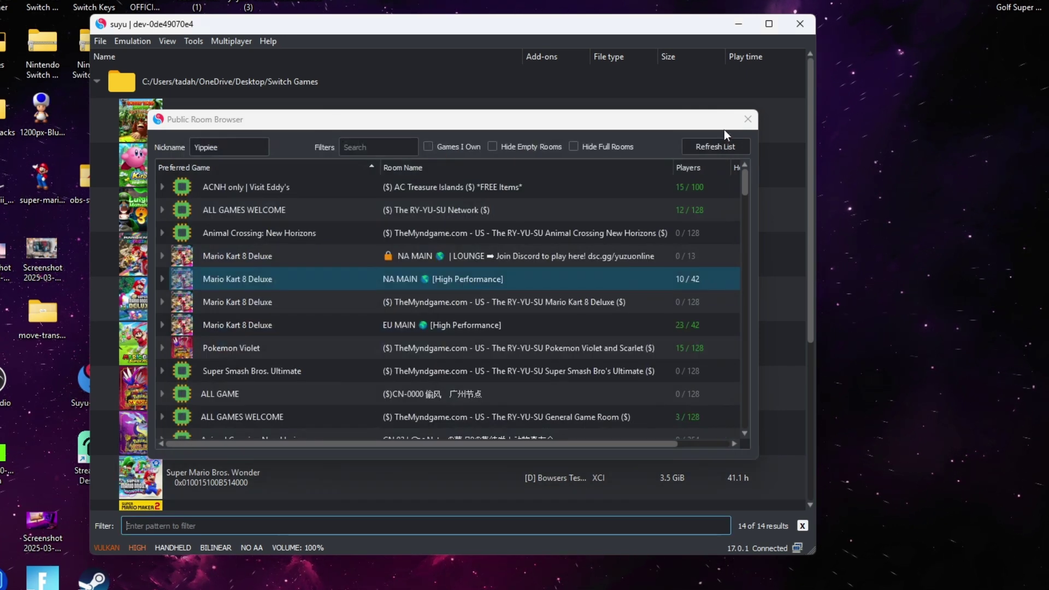
click(748, 120)
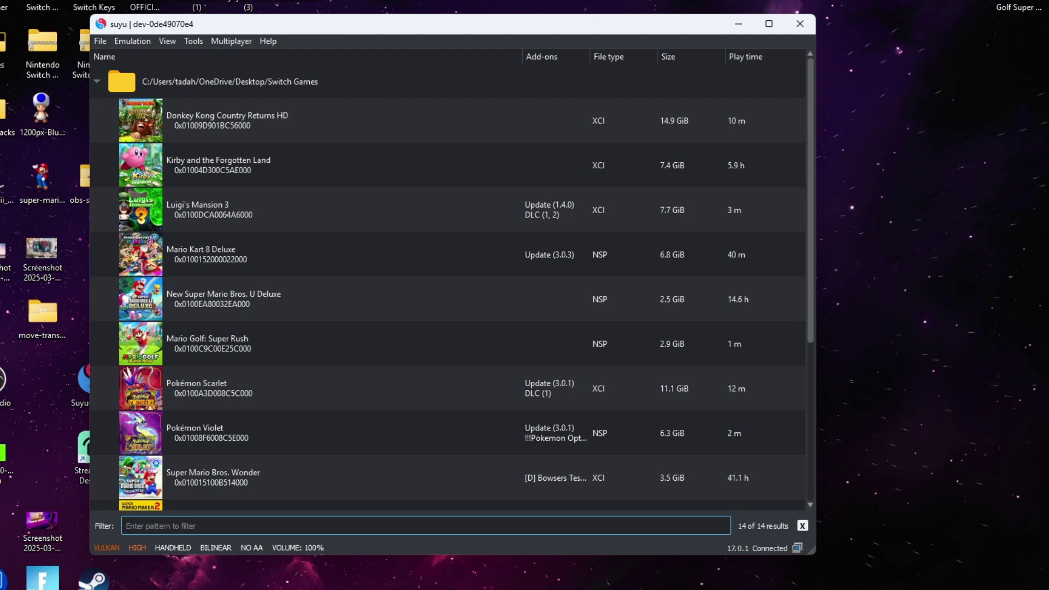
click(294, 263)
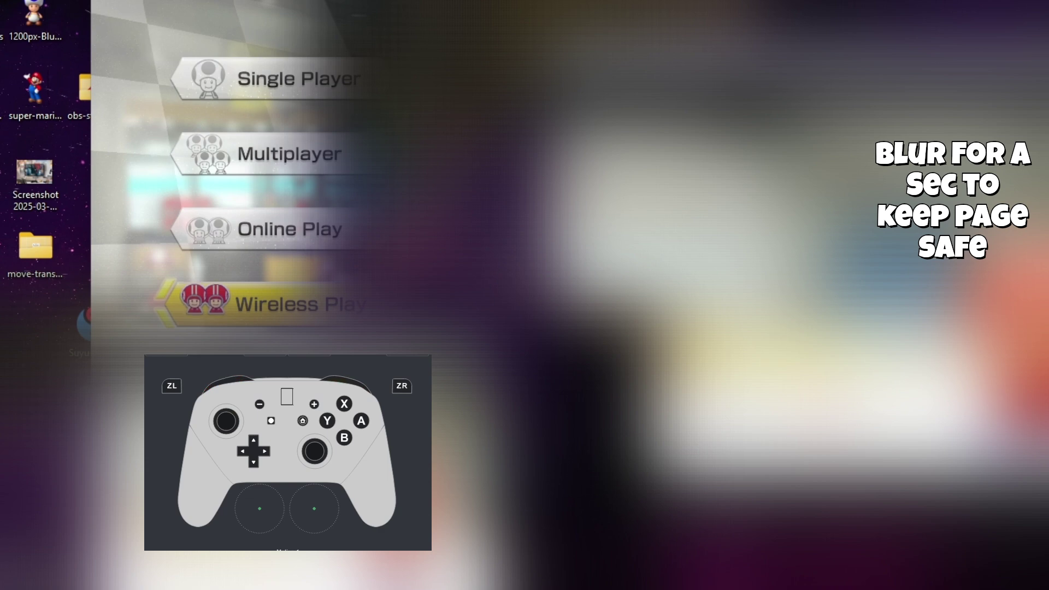
Use the L+R+left-stick combination (Q+E+F) to switch the title menu mode to LAN Play
key(q+e+f)
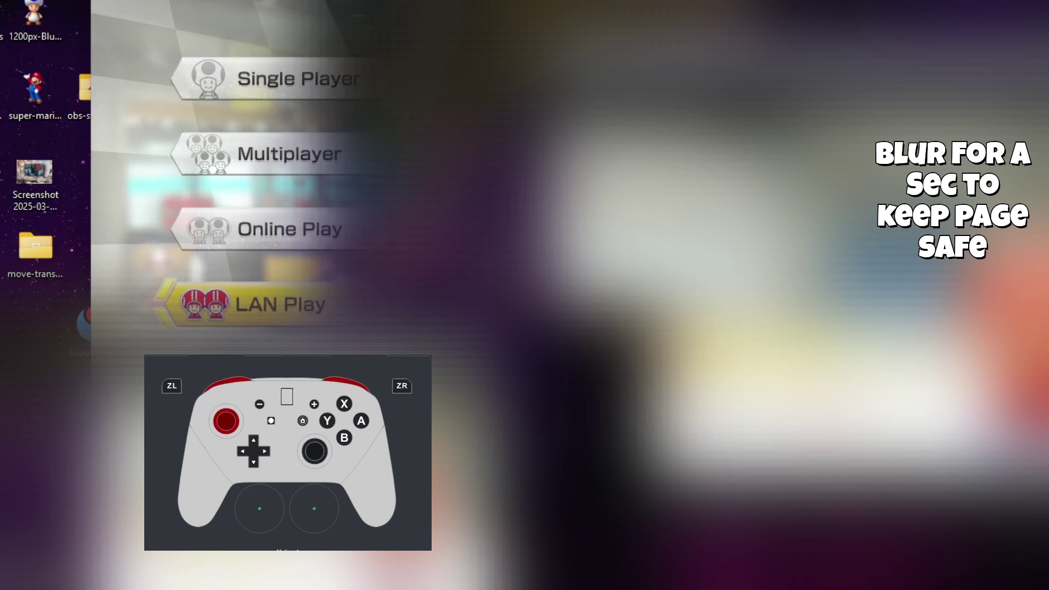
key(q+e+f)
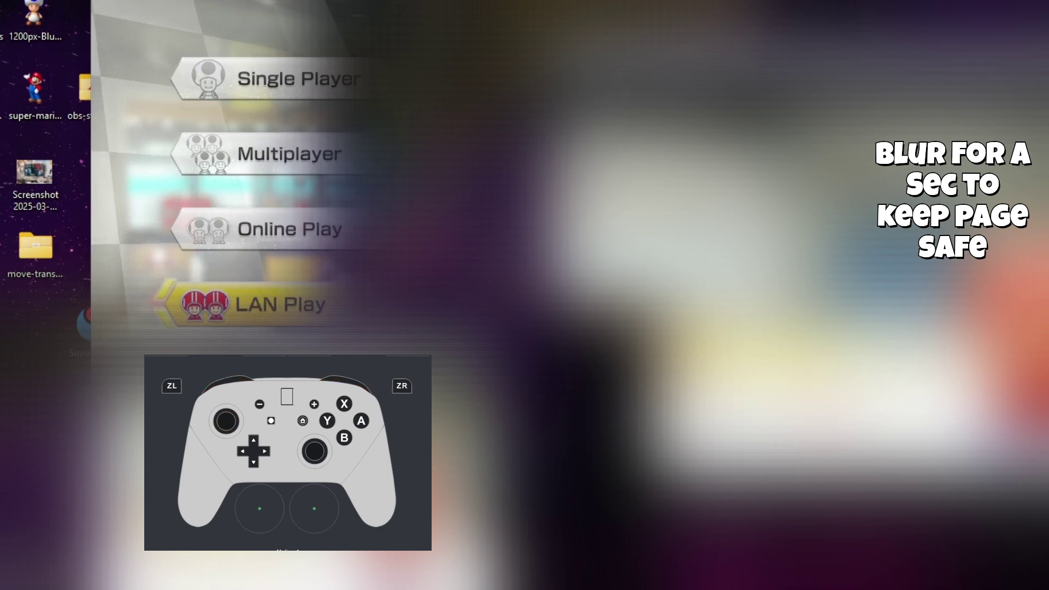
key(q+e+f)
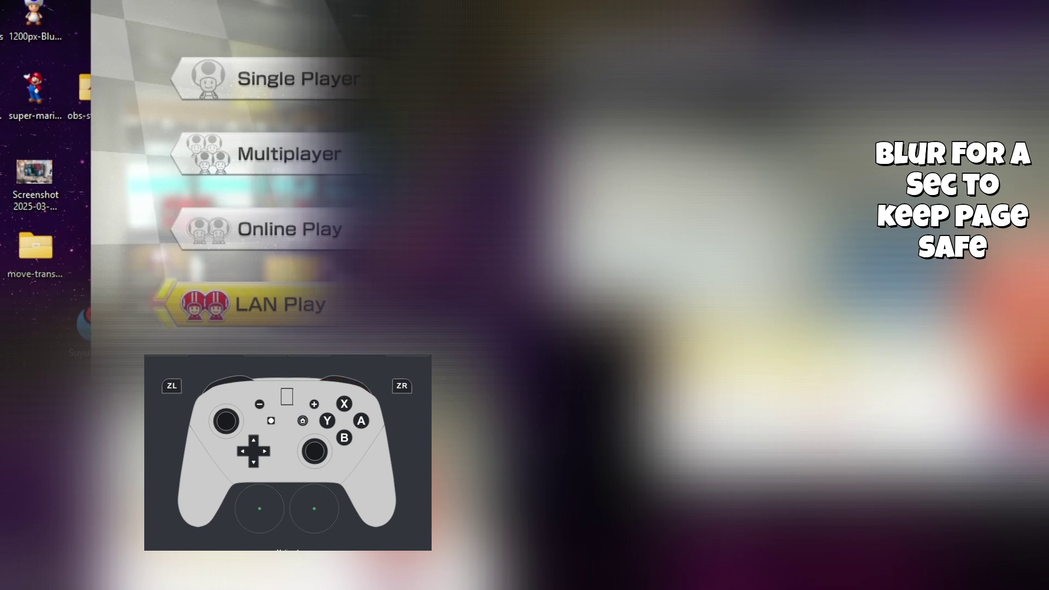
key(q+e+f)
key(q+e+f)
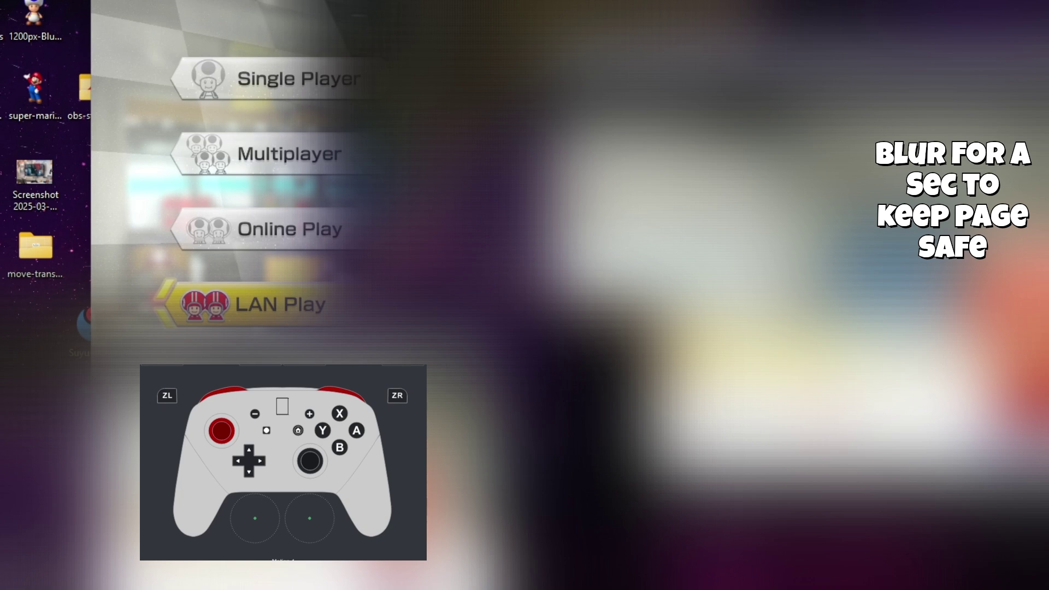
key(q+e+f)
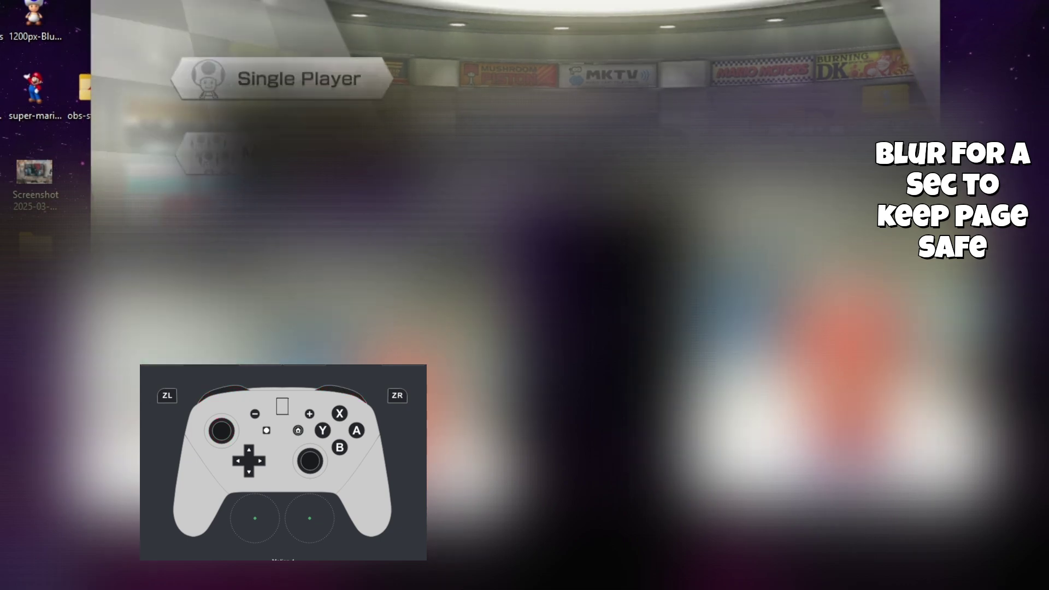
Enter the LAN Play menu and choose Create Room
key(Return)
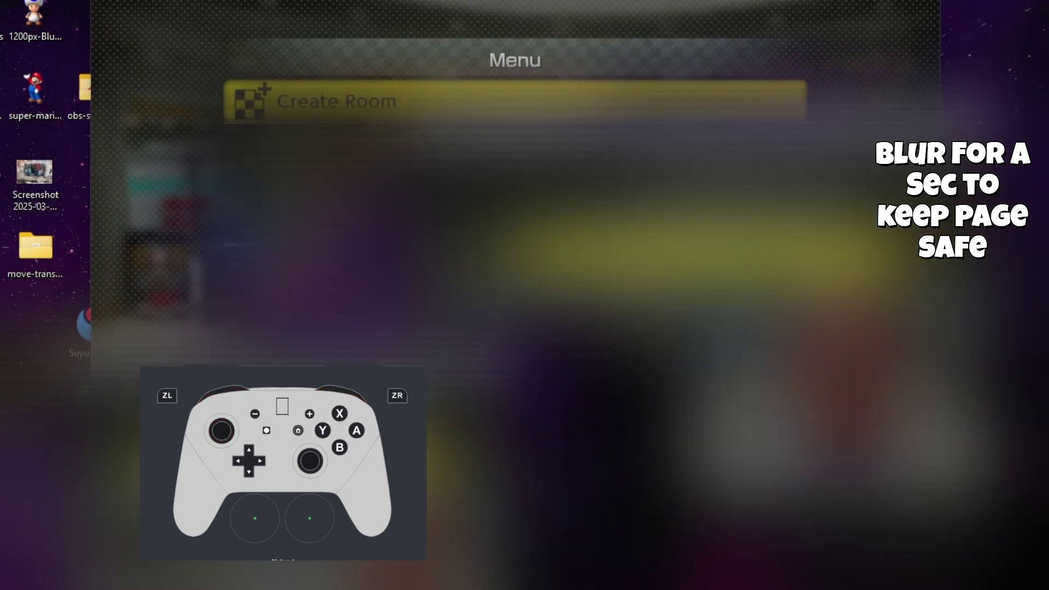
key(Return)
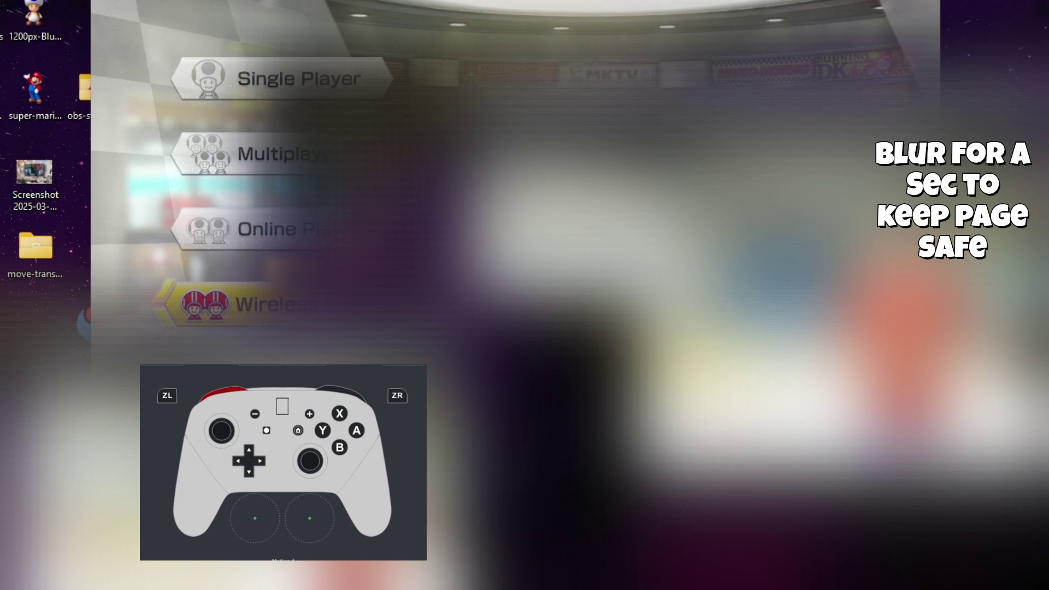
key(q+e+f)
key(q+e+f)
key(Return)
key(q+e+f)
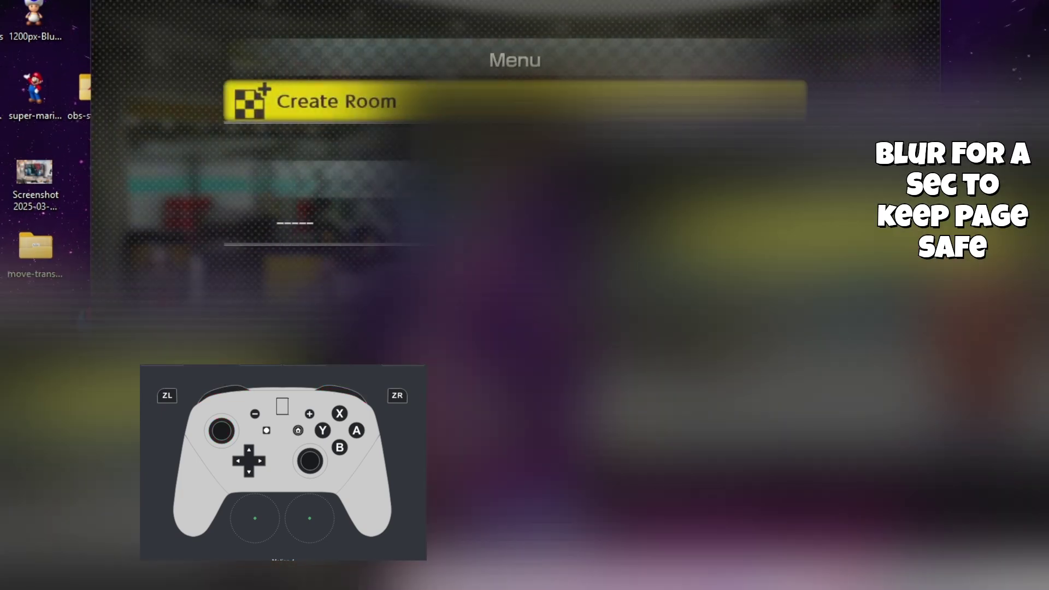
key(Up)
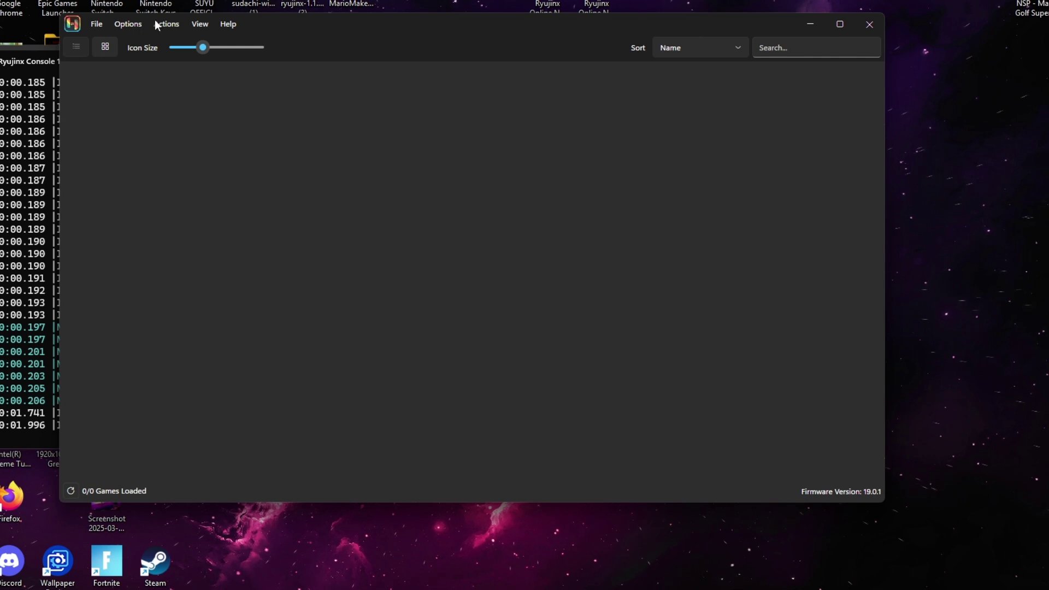
Look through Ryujinx's menus for game-loading options, closing the list in between
click(98, 24)
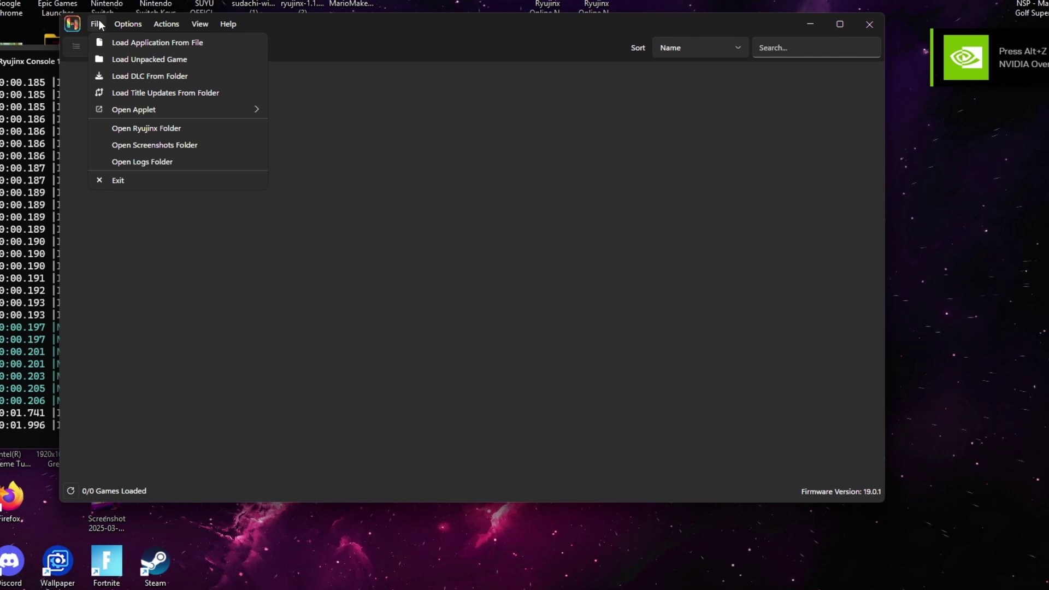
mouse_move(161, 27)
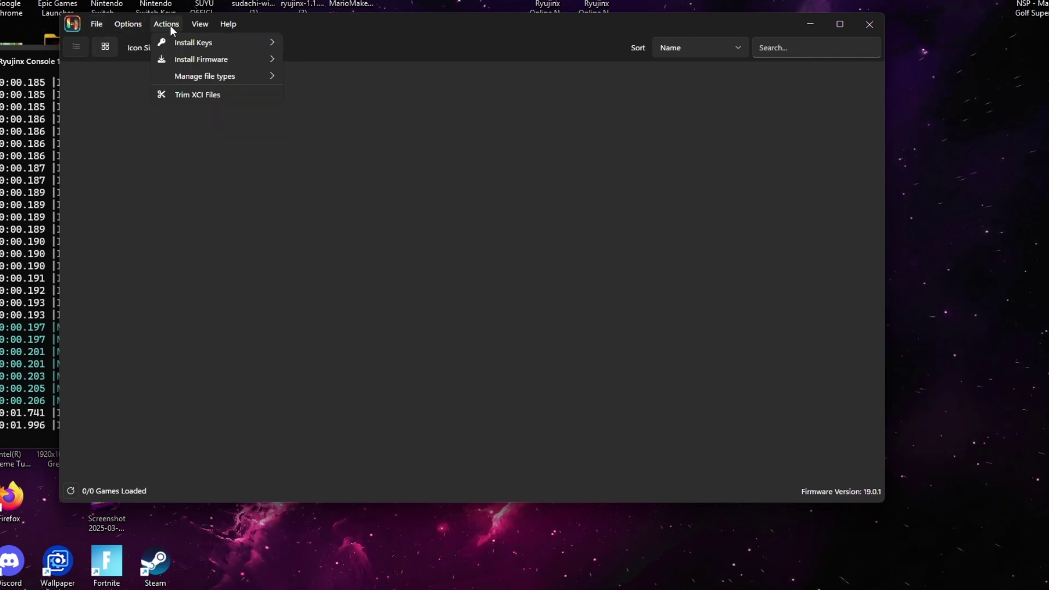
click(224, 205)
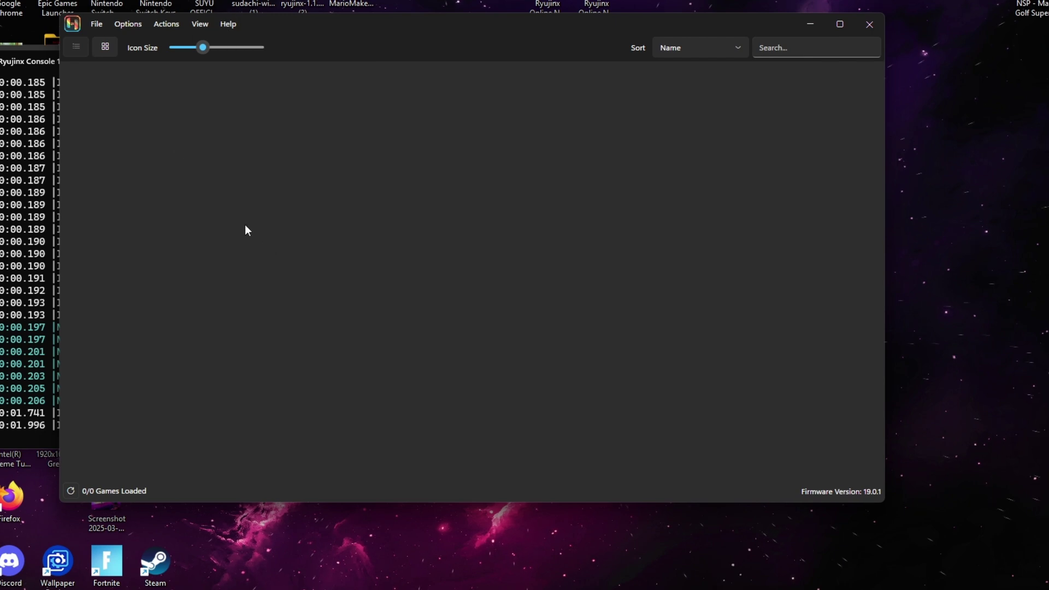
click(97, 25)
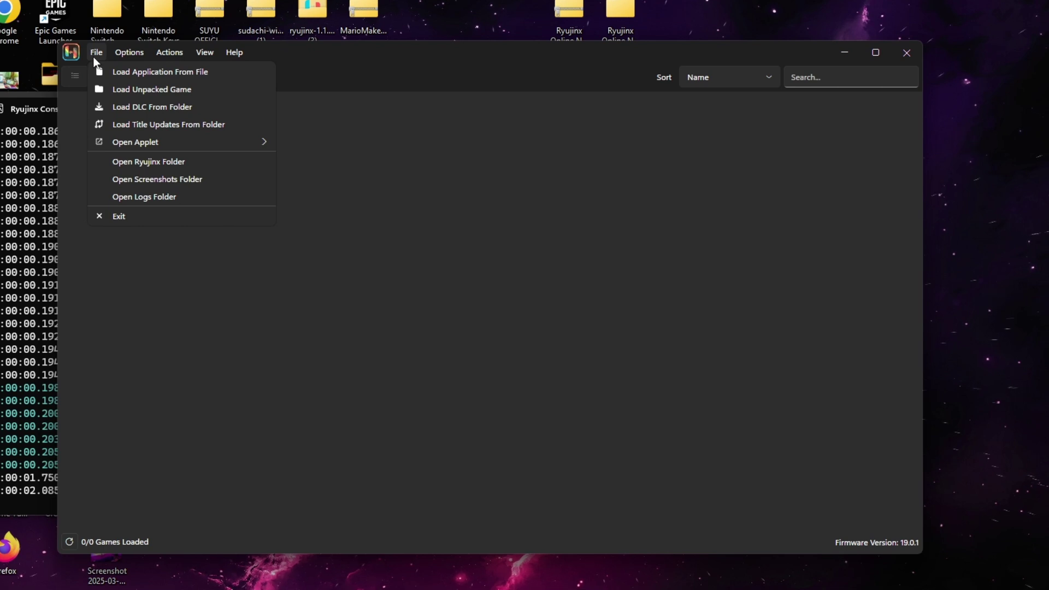
In Options > Settings, add Desktop's Switch Games folder under Game Directories
mouse_move(132, 57)
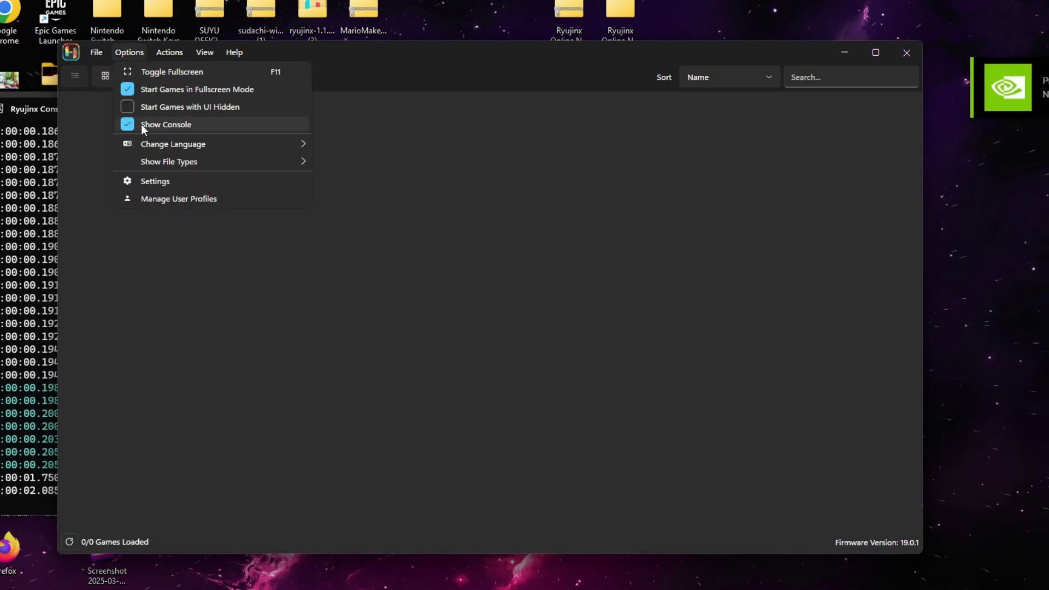
click(164, 183)
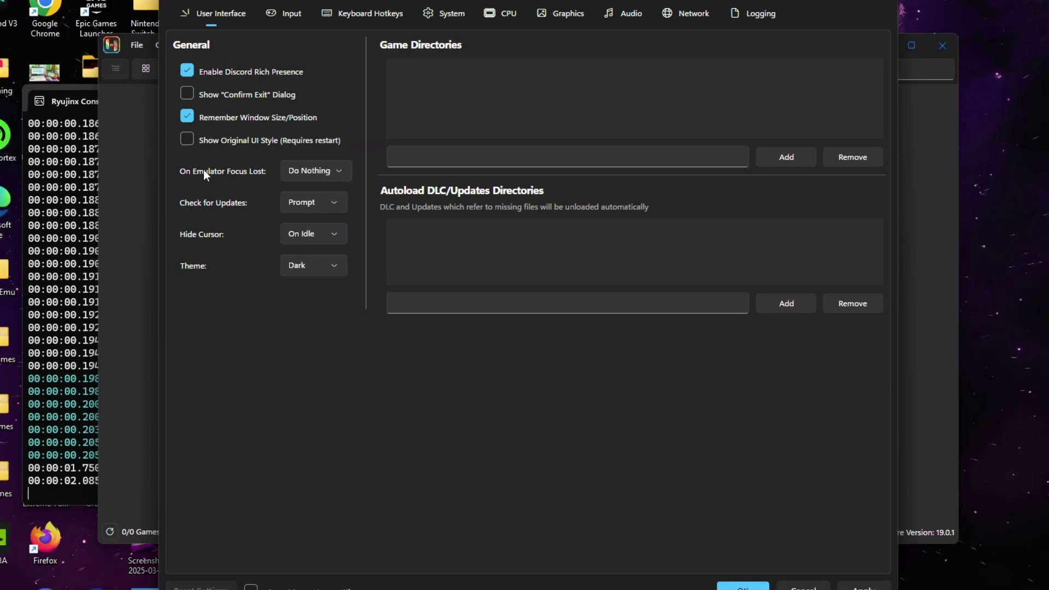
click(783, 158)
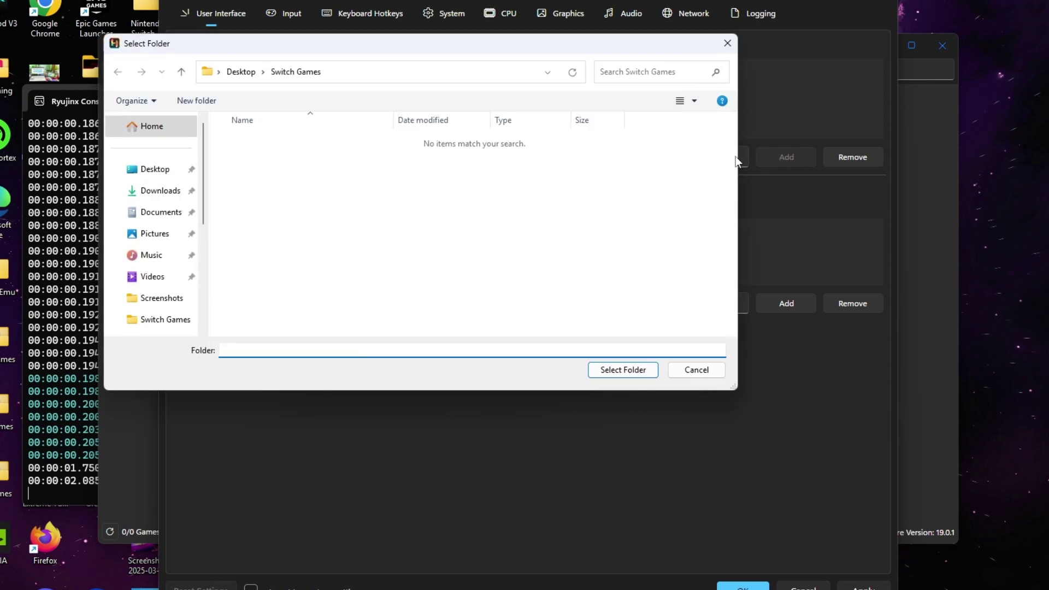
click(149, 173)
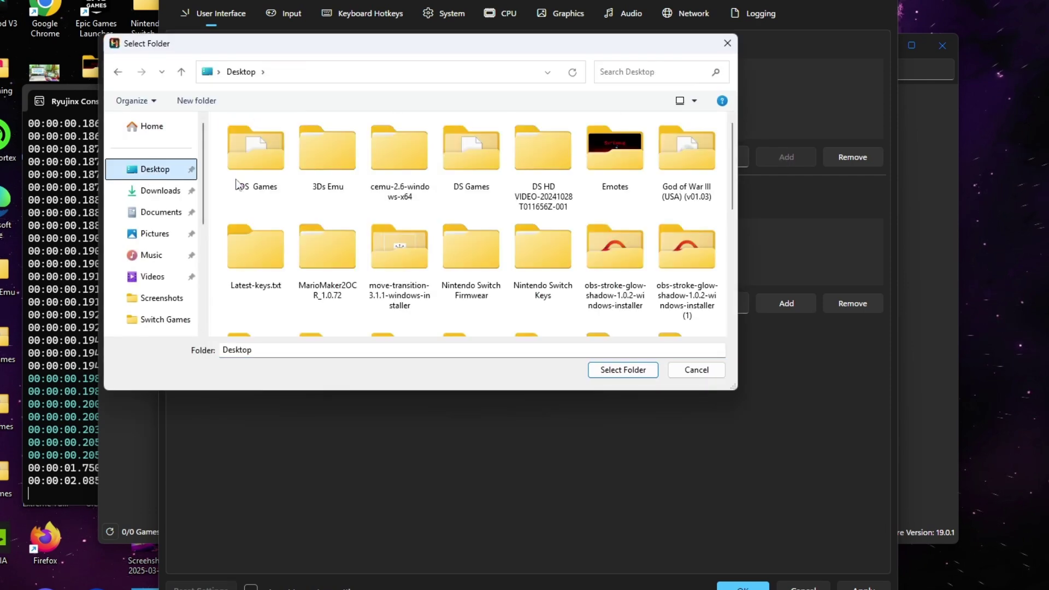
scroll(442, 195, down, 3)
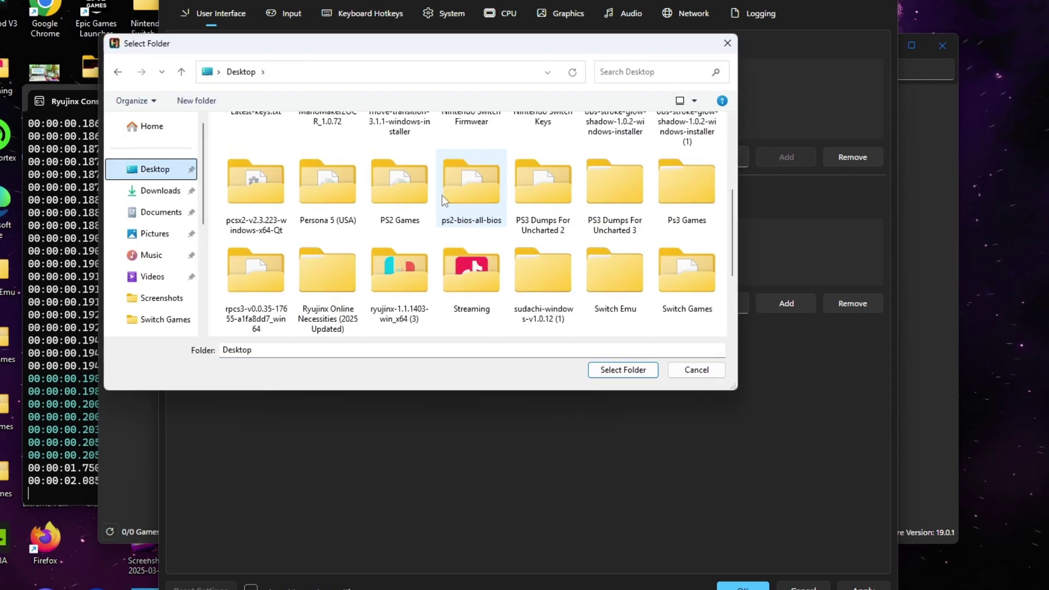
scroll(508, 202, down, 2)
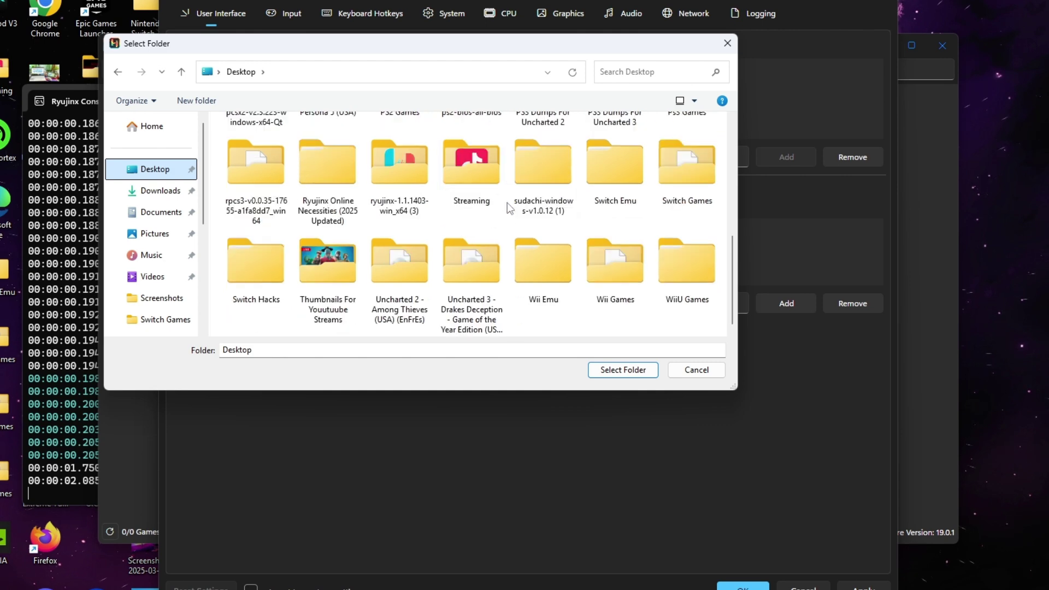
click(675, 171)
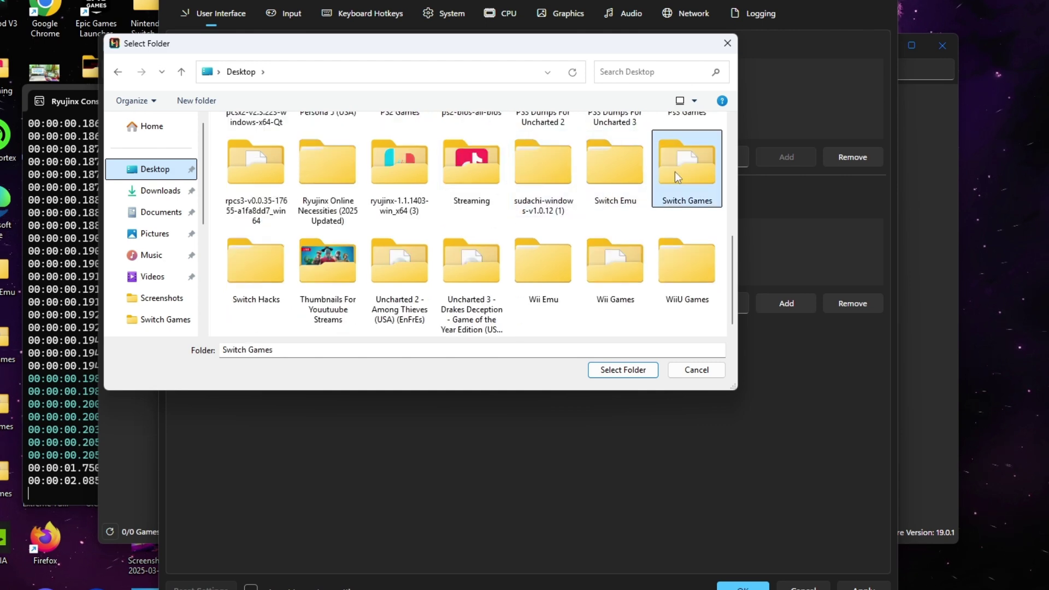
click(620, 375)
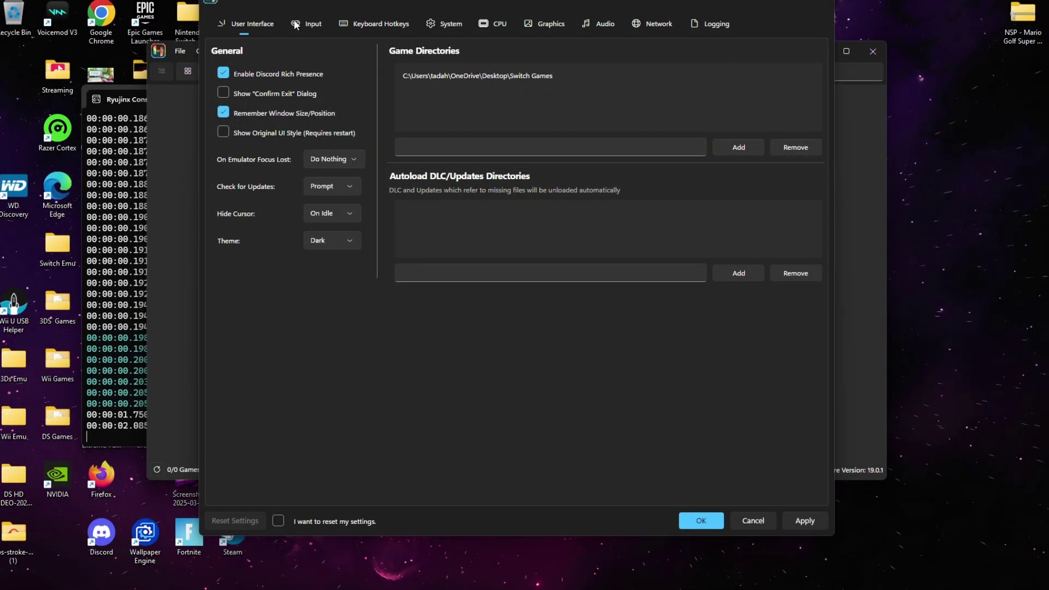
Set Player 1's input device to Xbox One Controller (0), then apply and save the settings
click(298, 25)
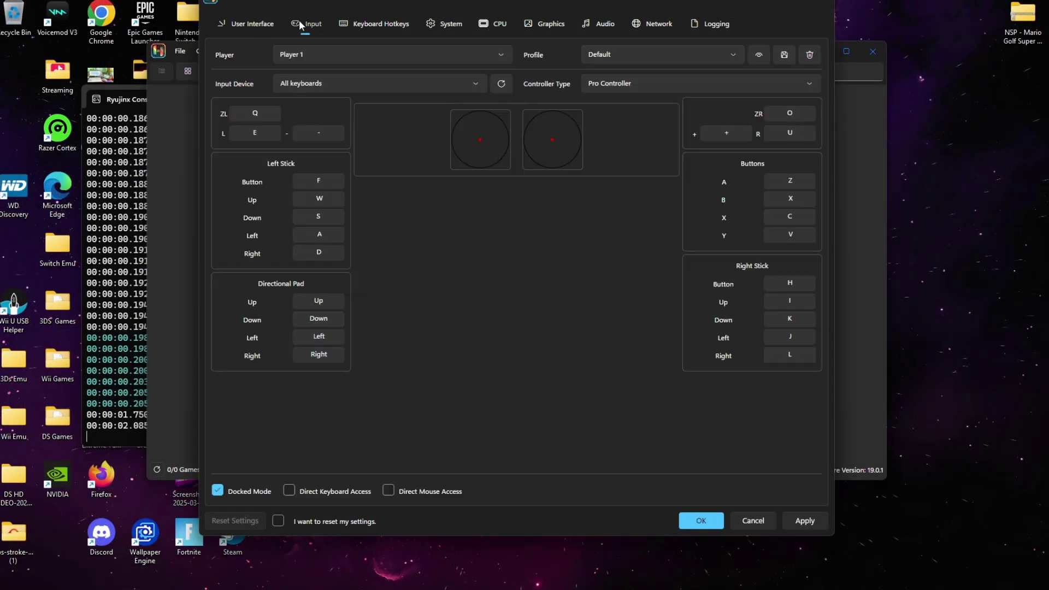
click(487, 53)
click(429, 74)
click(440, 84)
click(411, 143)
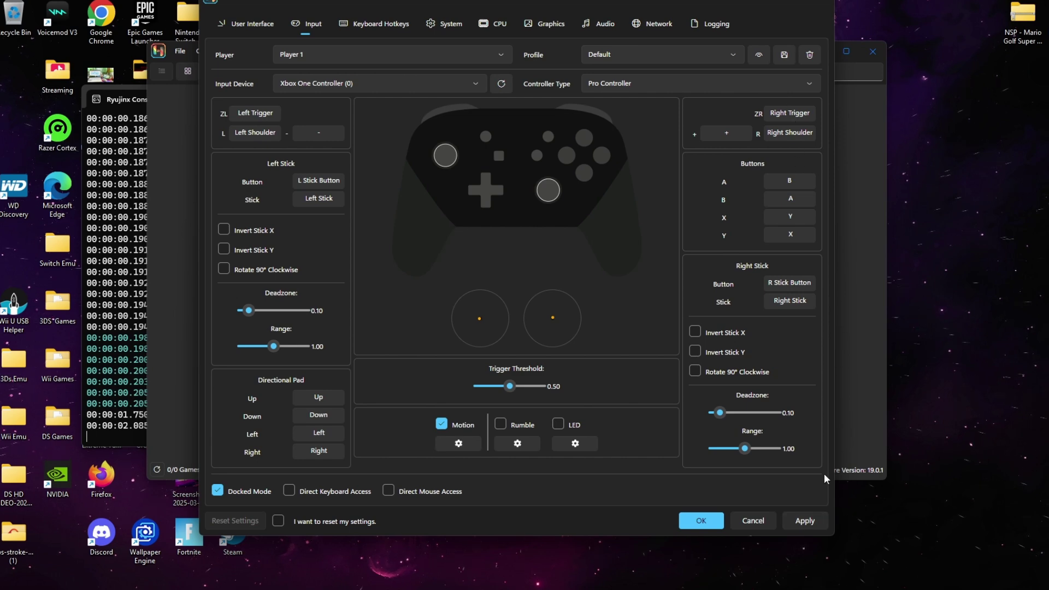
click(805, 521)
click(704, 522)
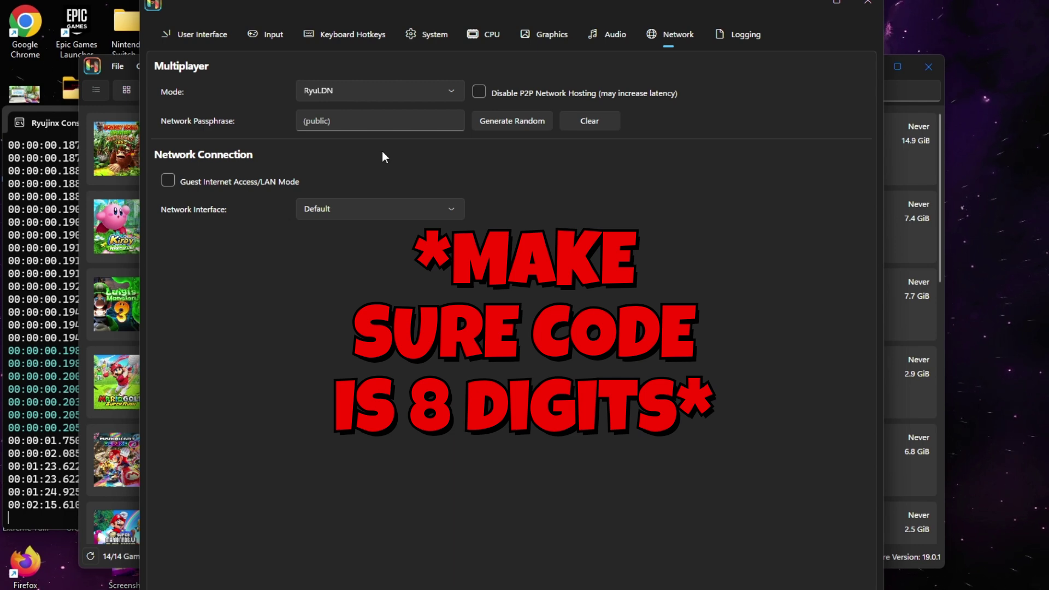
Generate a network passphrase, replace its digits with a custom 8-digit code, and enable Guest Internet Access/LAN Mode
click(533, 120)
mouse_move(391, 121)
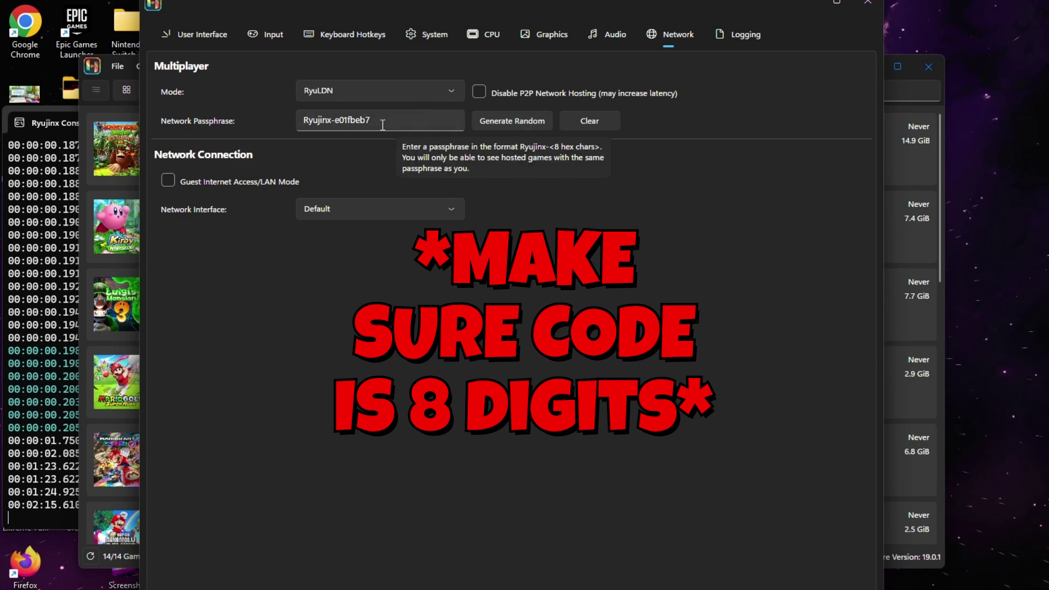
click(383, 123)
key(BackSpace)
key(BackSpace)
key(BackSpace)
key(BackSpace)
key(BackSpace)
key(BackSpace)
key(BackSpace)
key(BackSpace)
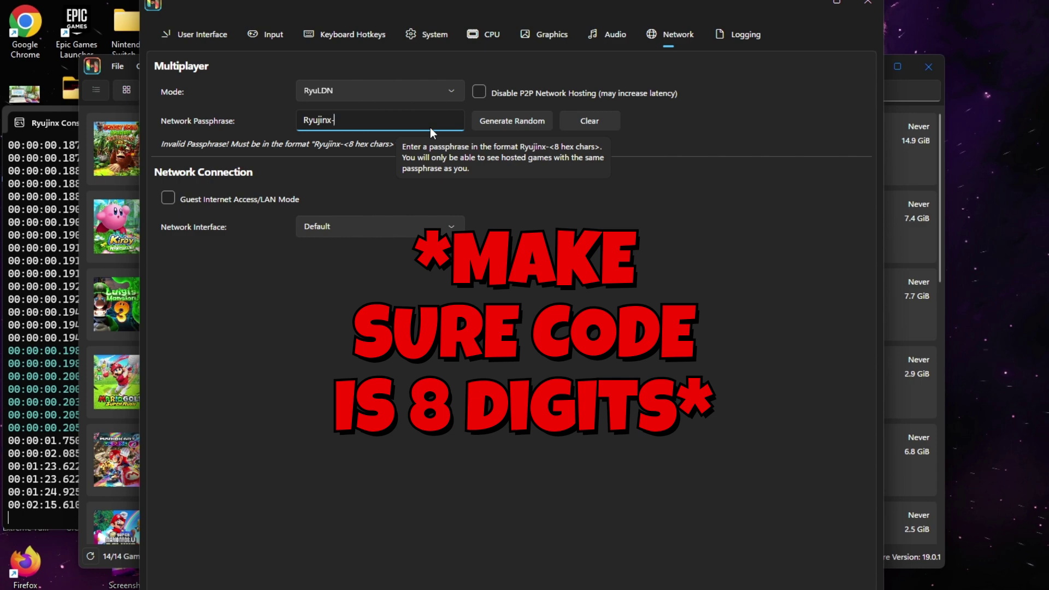
text(12345678)
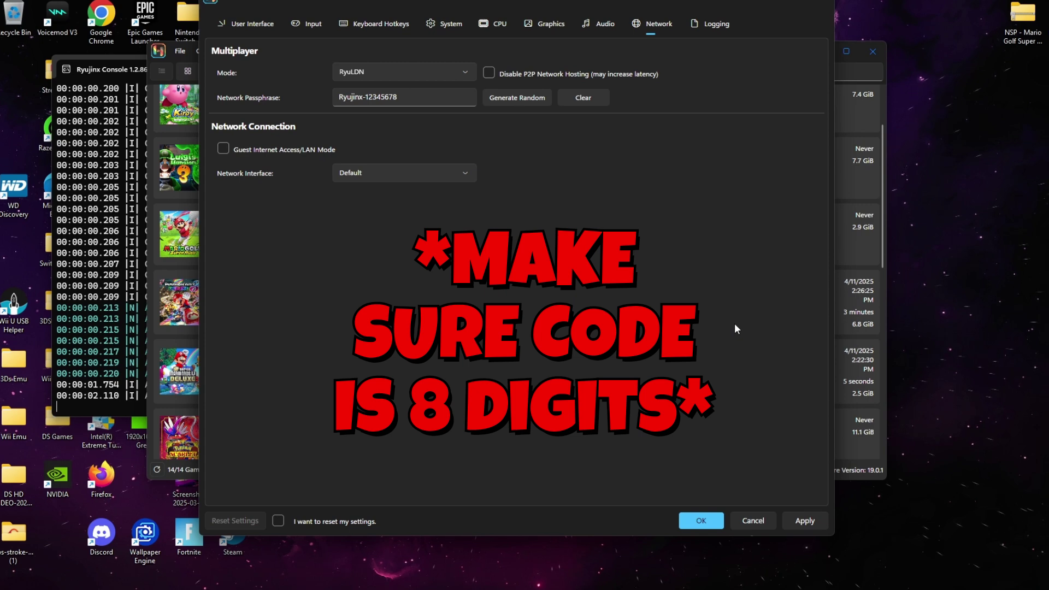
click(222, 148)
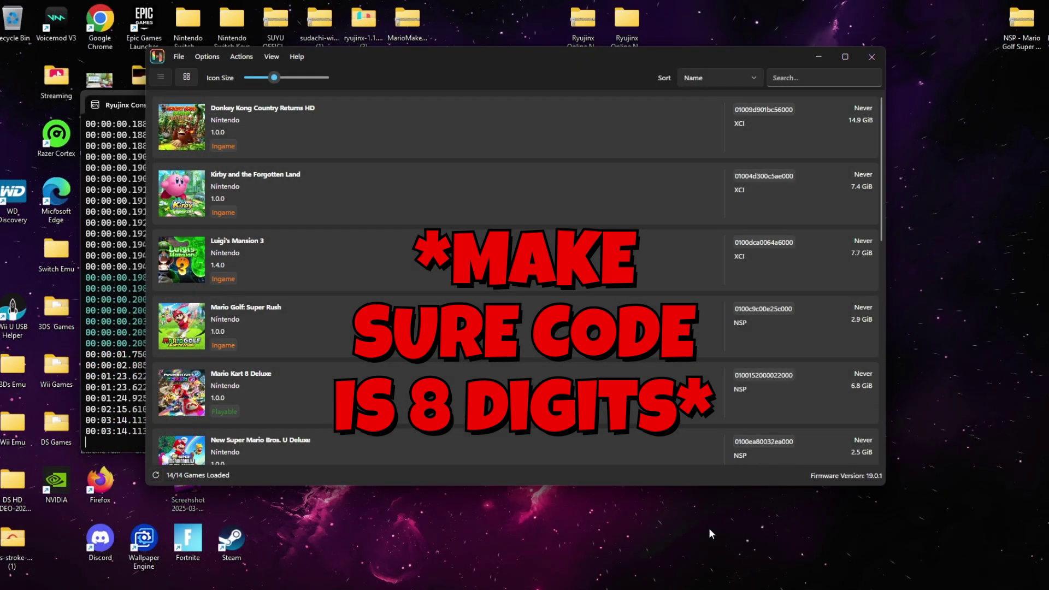
Open Manage User Profiles and add a new profile named Yippie
click(206, 57)
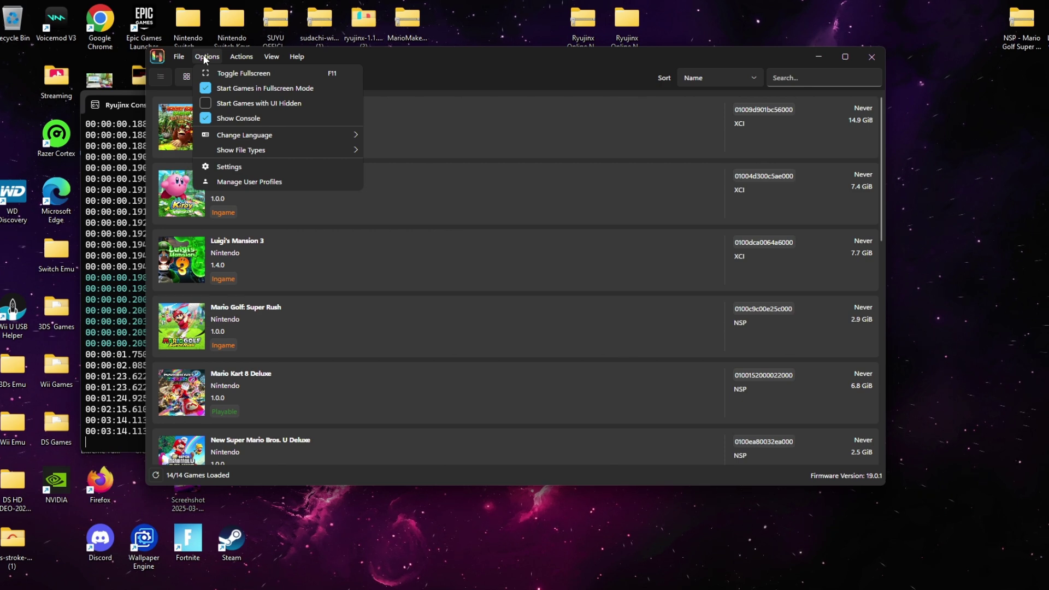
click(280, 182)
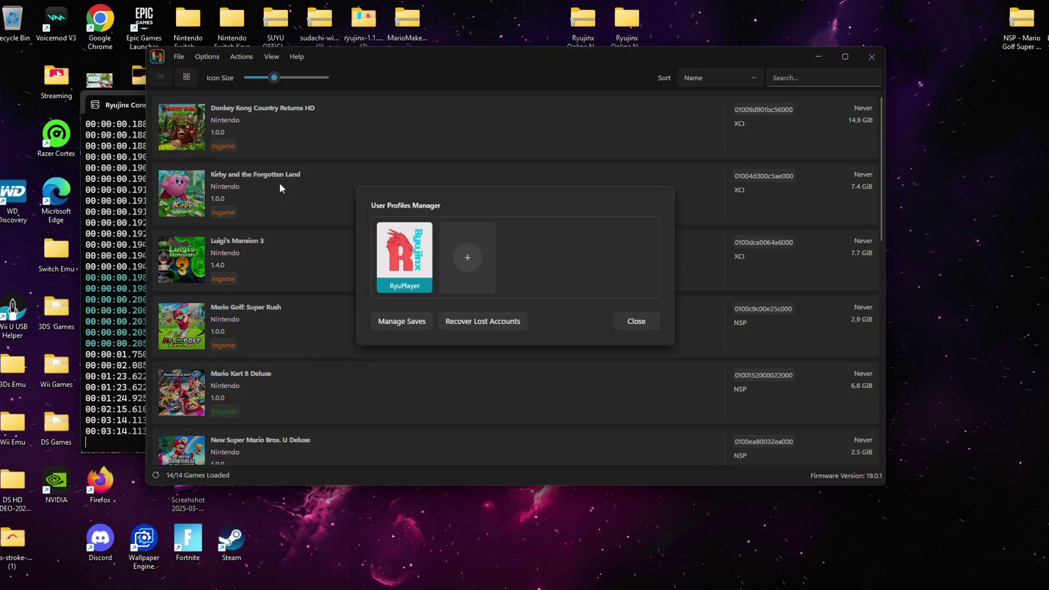
click(468, 258)
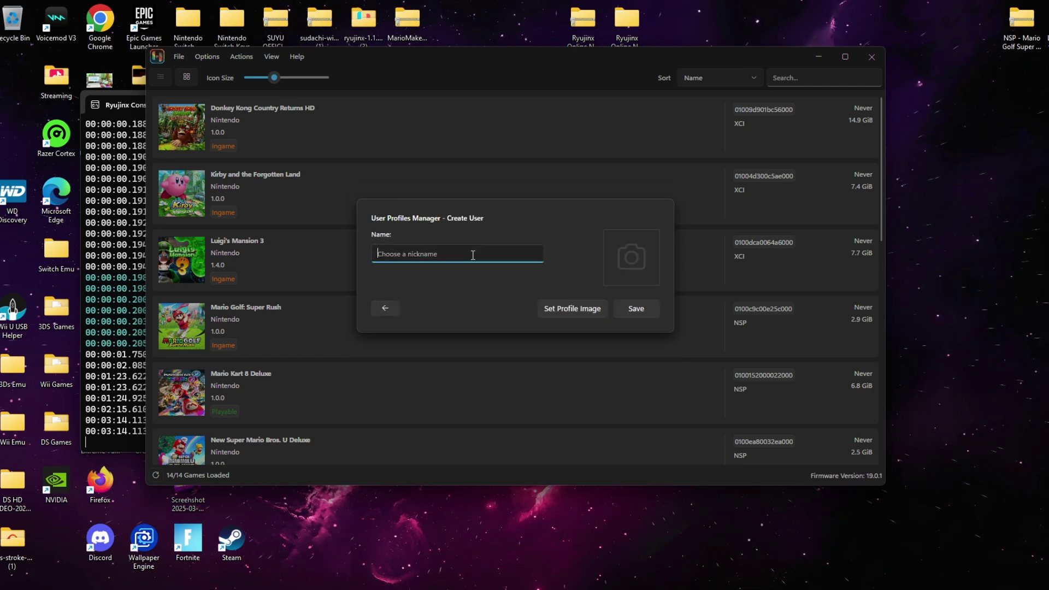
text(Yippie)
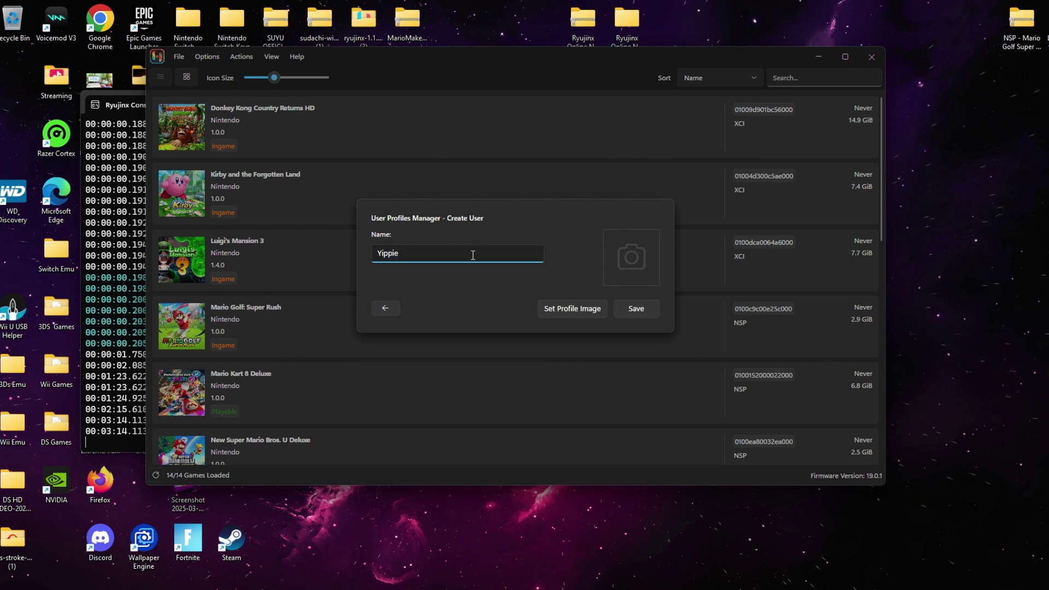
Give Yippie the Yoshi firmware avatar, save it, and make it the active profile
click(634, 307)
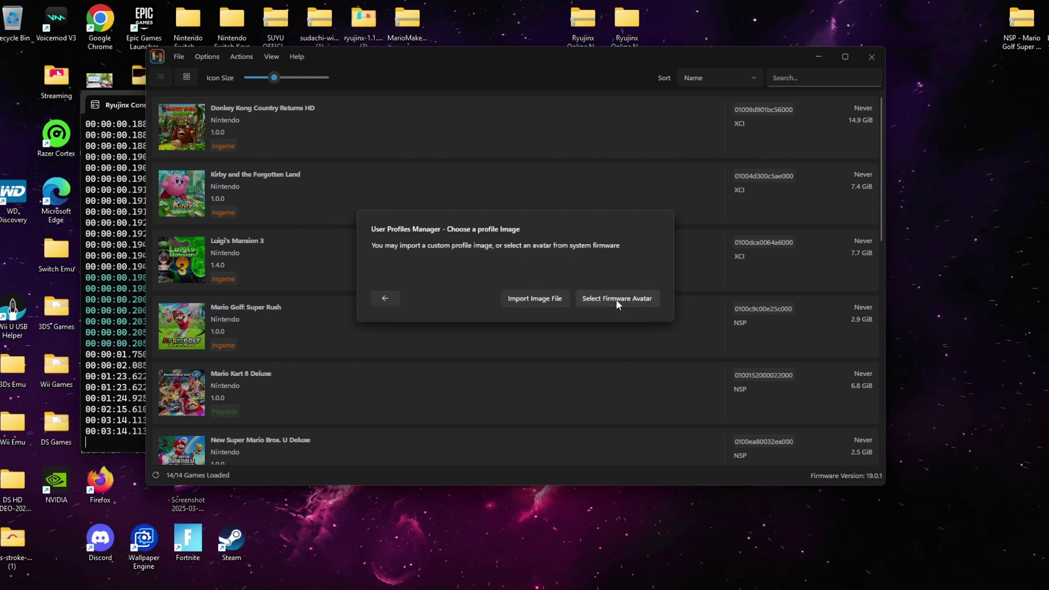
click(617, 302)
click(548, 162)
click(634, 396)
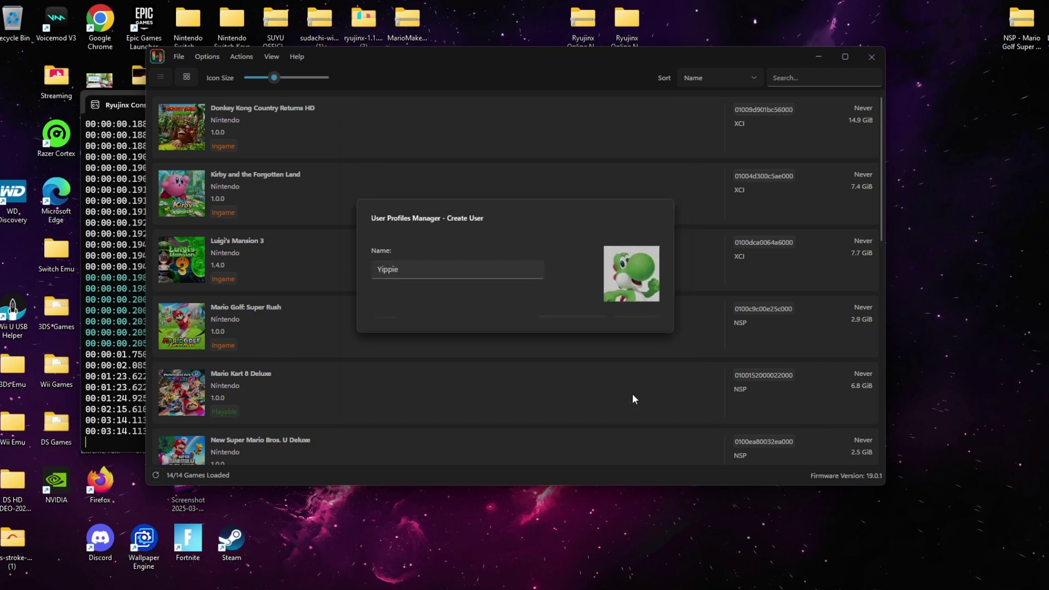
click(634, 309)
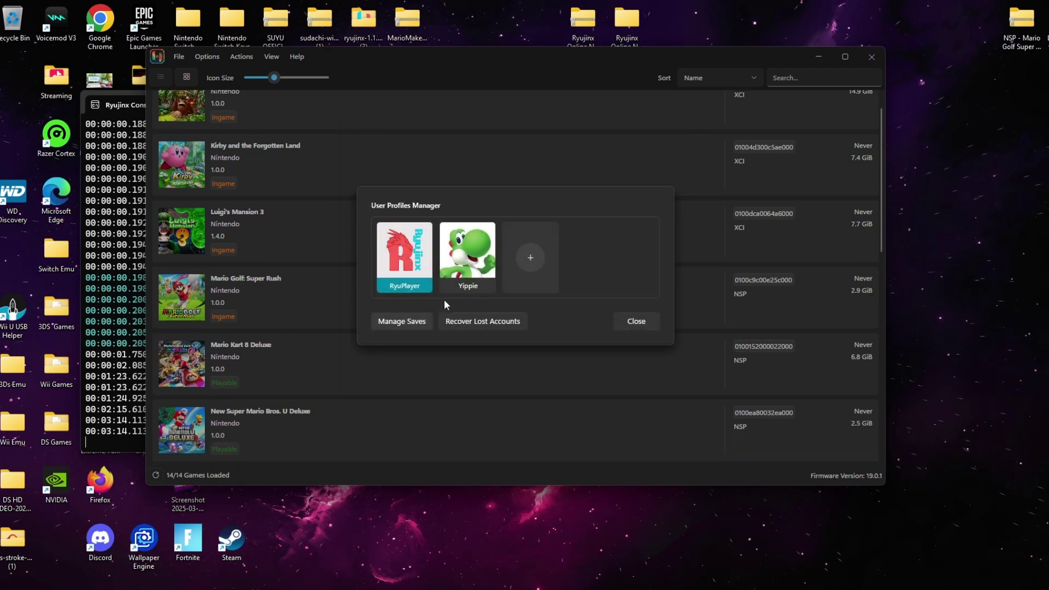
click(466, 262)
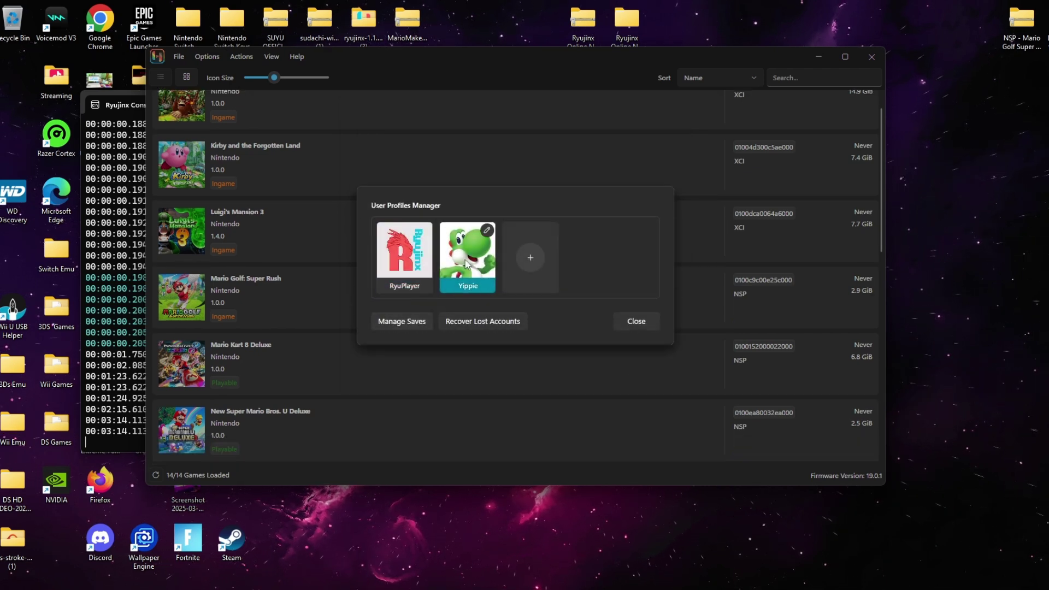
click(632, 322)
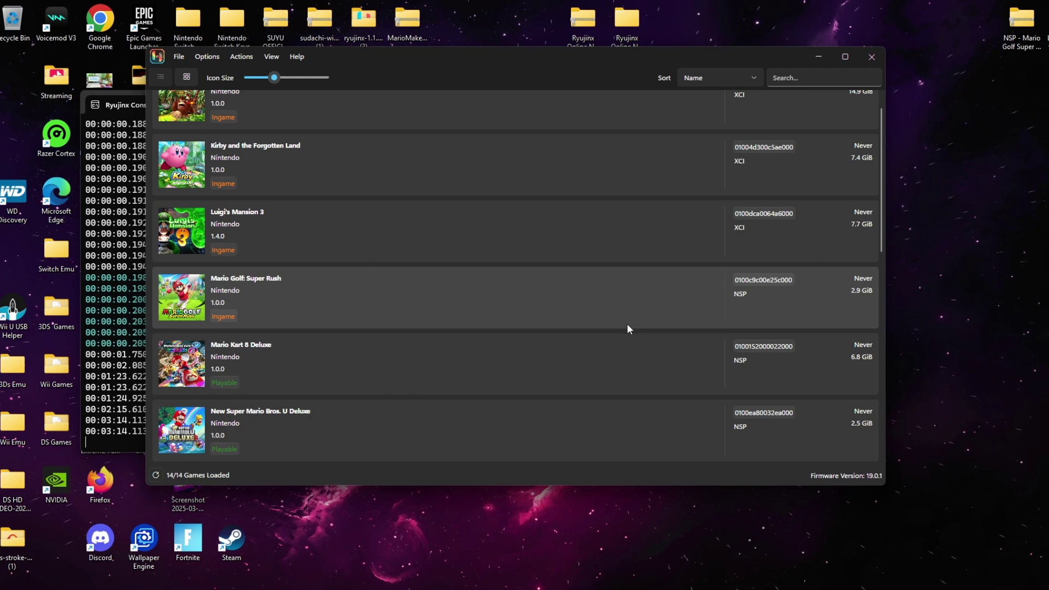
In Mario Kart 8 Deluxe, switch Wireless Play to LAN Play using the E+U+F combo
scroll(621, 321, up, 1)
scroll(622, 321, down, 4)
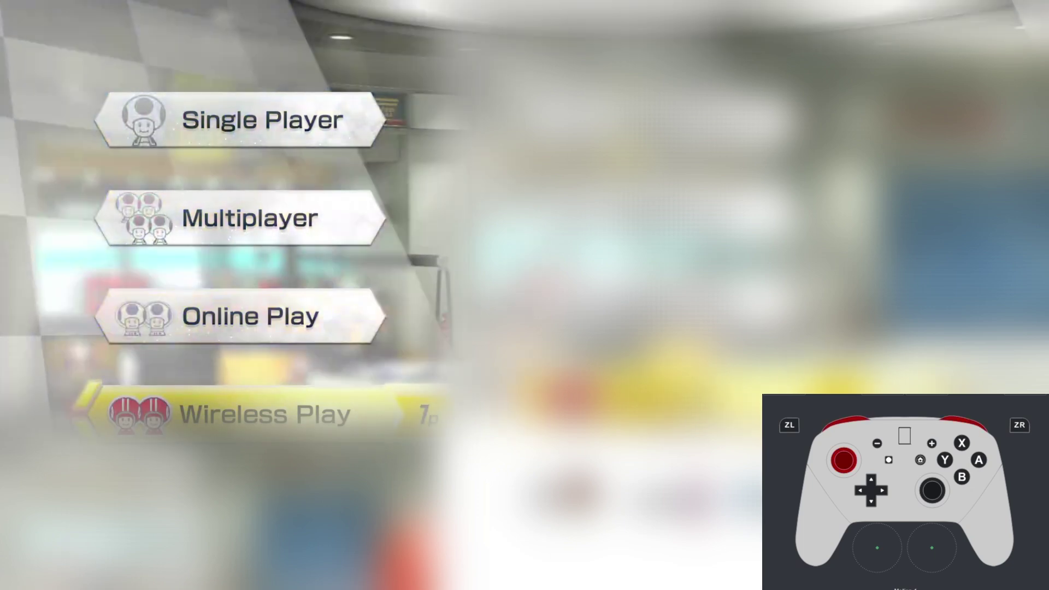
key(e+u+f)
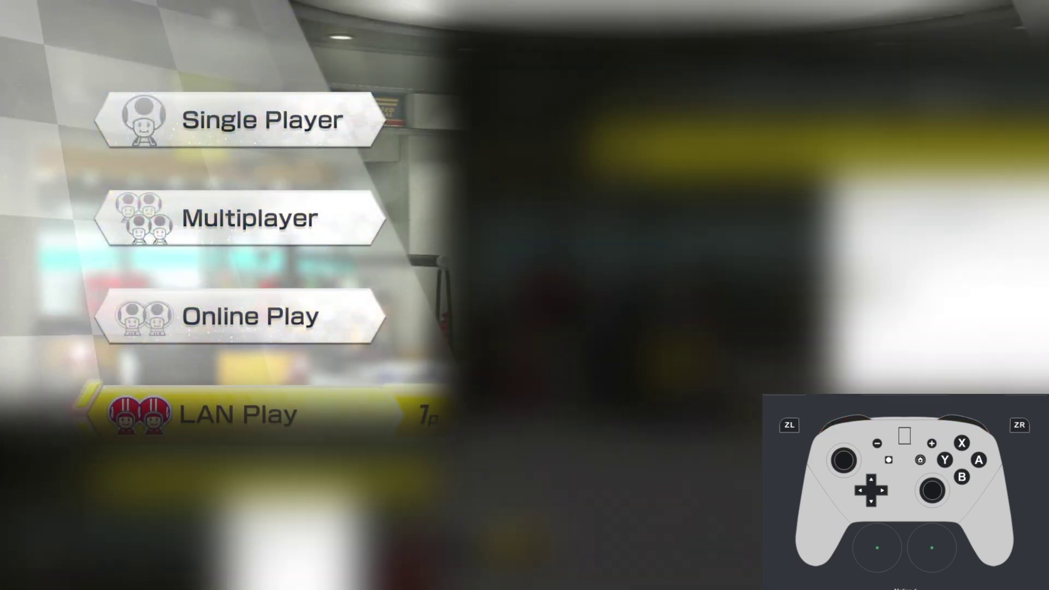
key(z)
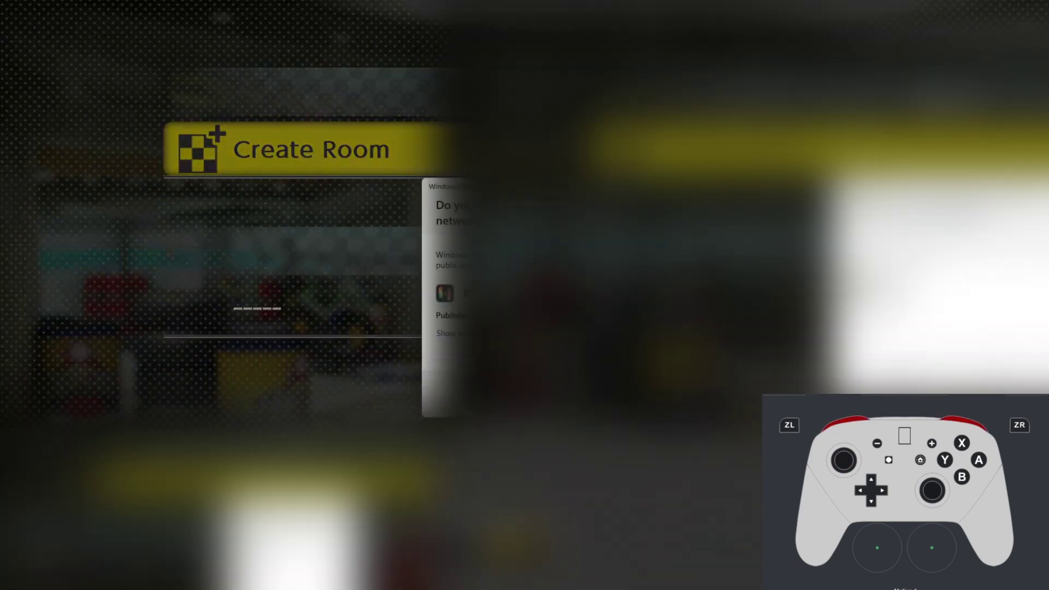
key(e+u+f)
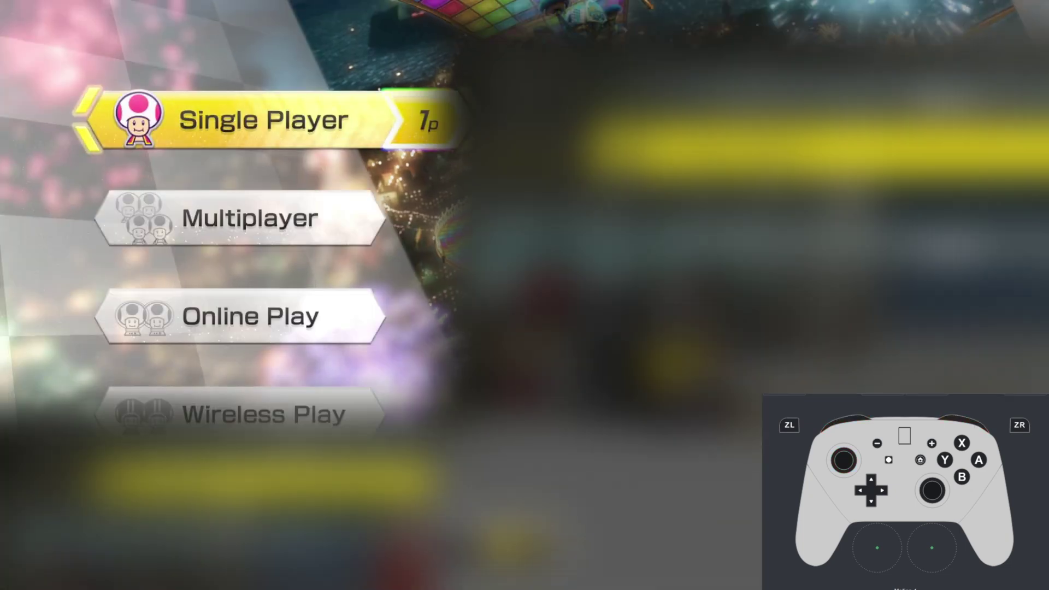
key(Down)
key(Down)
key(Down)
key(e+u+f)
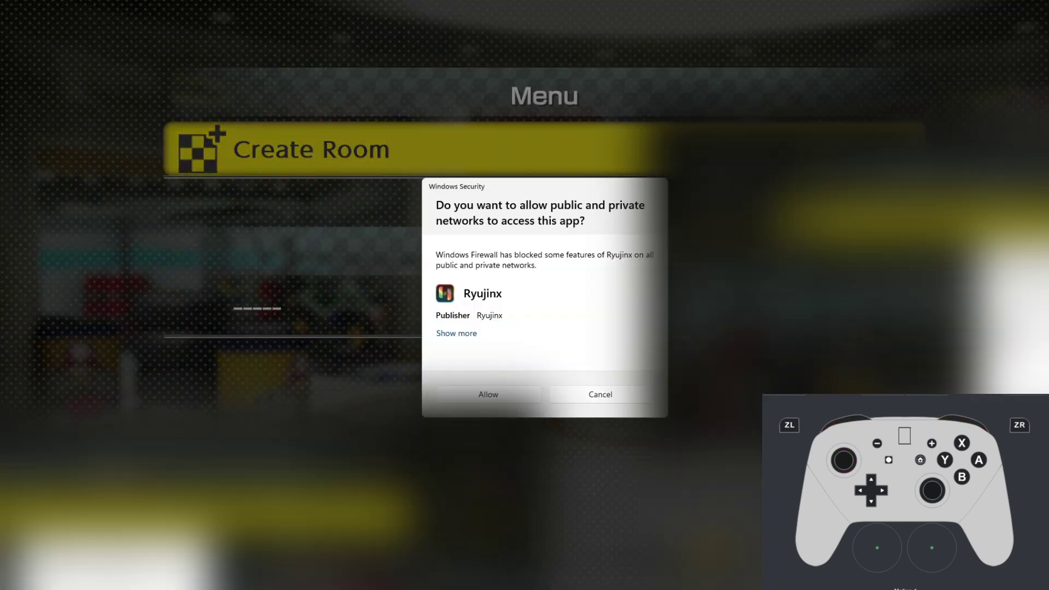
Allow Ryujinx through the Windows firewall, then toggle the selection between Create Room and the Lobby row
click(515, 398)
key(Down)
key(Up)
key(Down)
key(Up)
key(Down)
key(Up)
key(Down)
key(Up)
key(Down)
key(Up)
key(Down)
key(Up)
key(Down)
key(Up)
key(Down)
key(Up)
key(Down)
key(Up)
key(Down)
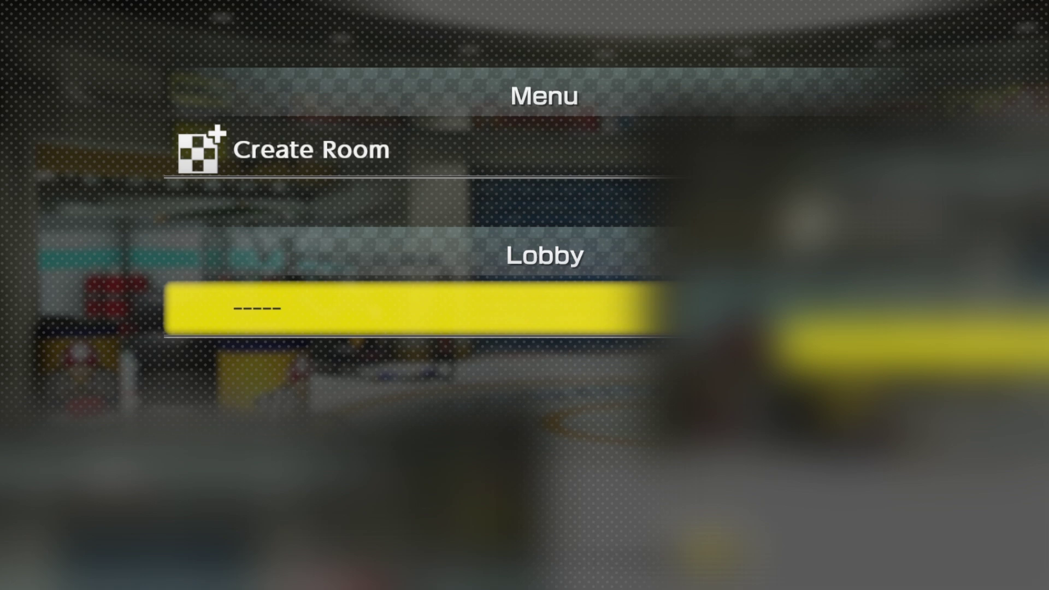